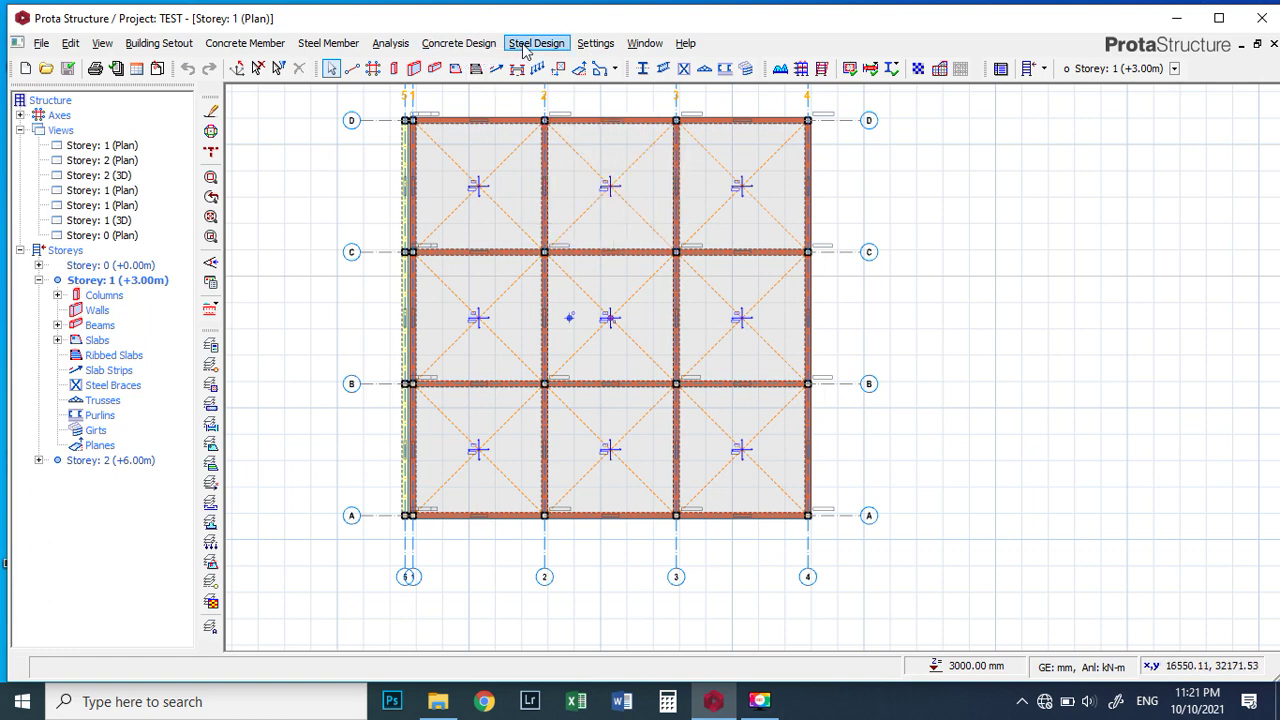
Open the beam design settings for storey beams.
{"action": "left_click", "coordinate": [590, 43]}
{"action": "left_click", "coordinate": [592, 44]}
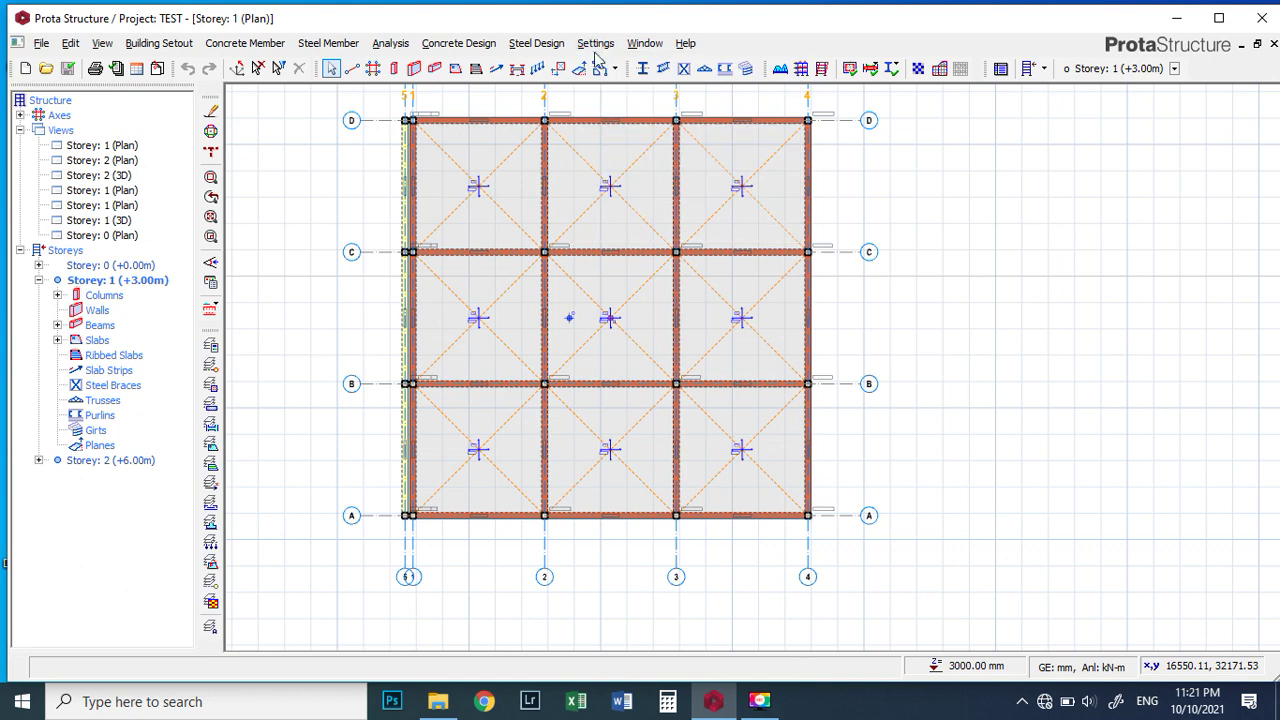
{"action": "left_click", "coordinate": [595, 44]}
{"action": "left_click", "coordinate": [595, 44]}
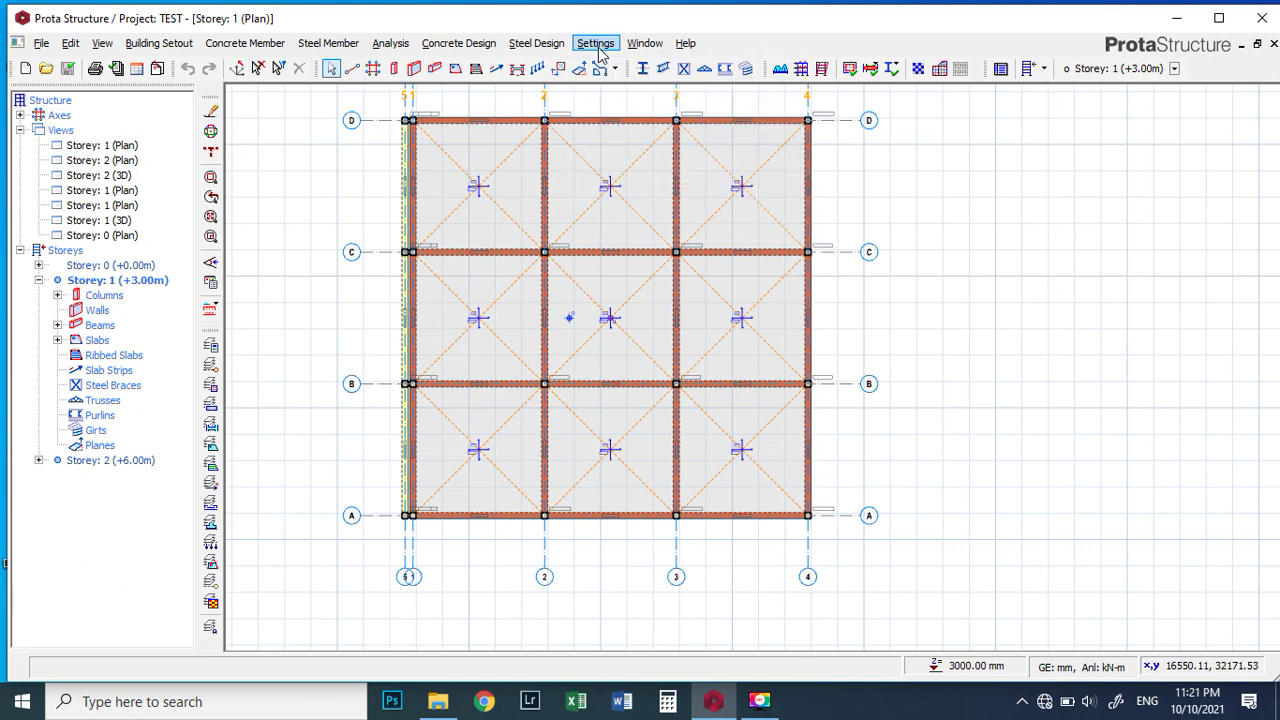
{"action": "left_click", "coordinate": [596, 44]}
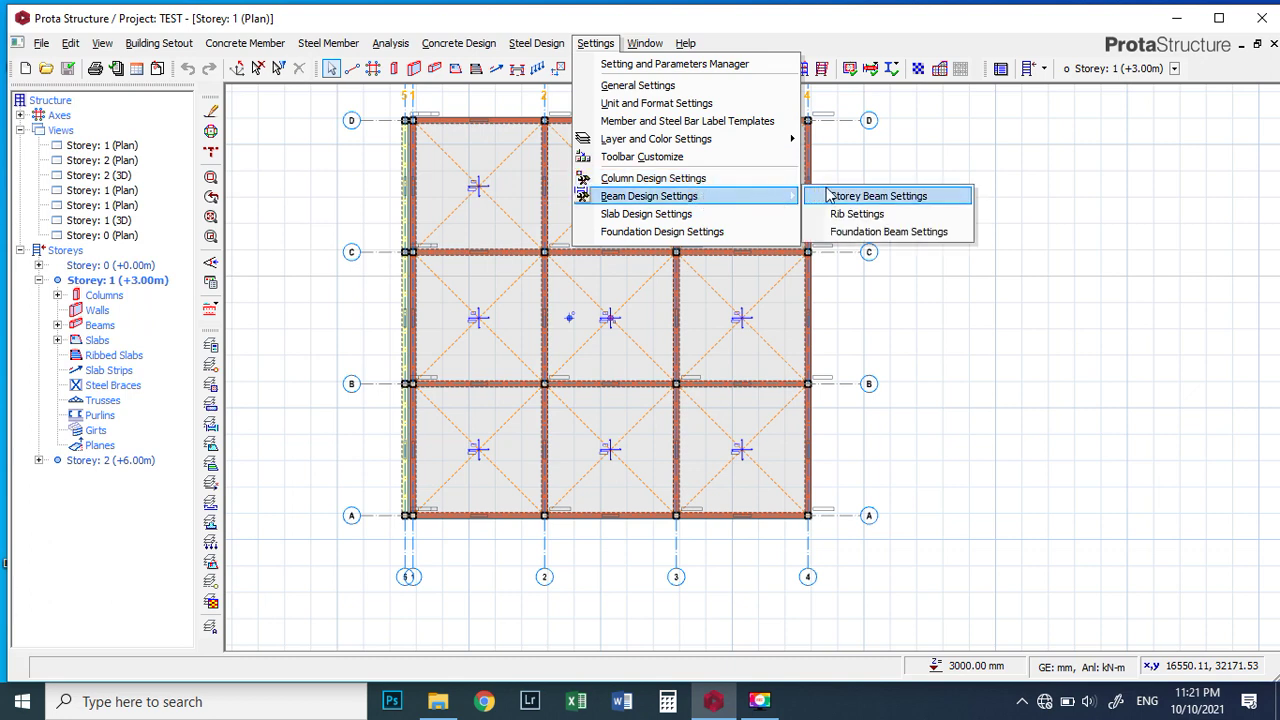
{"action": "left_click", "coordinate": [857, 200]}
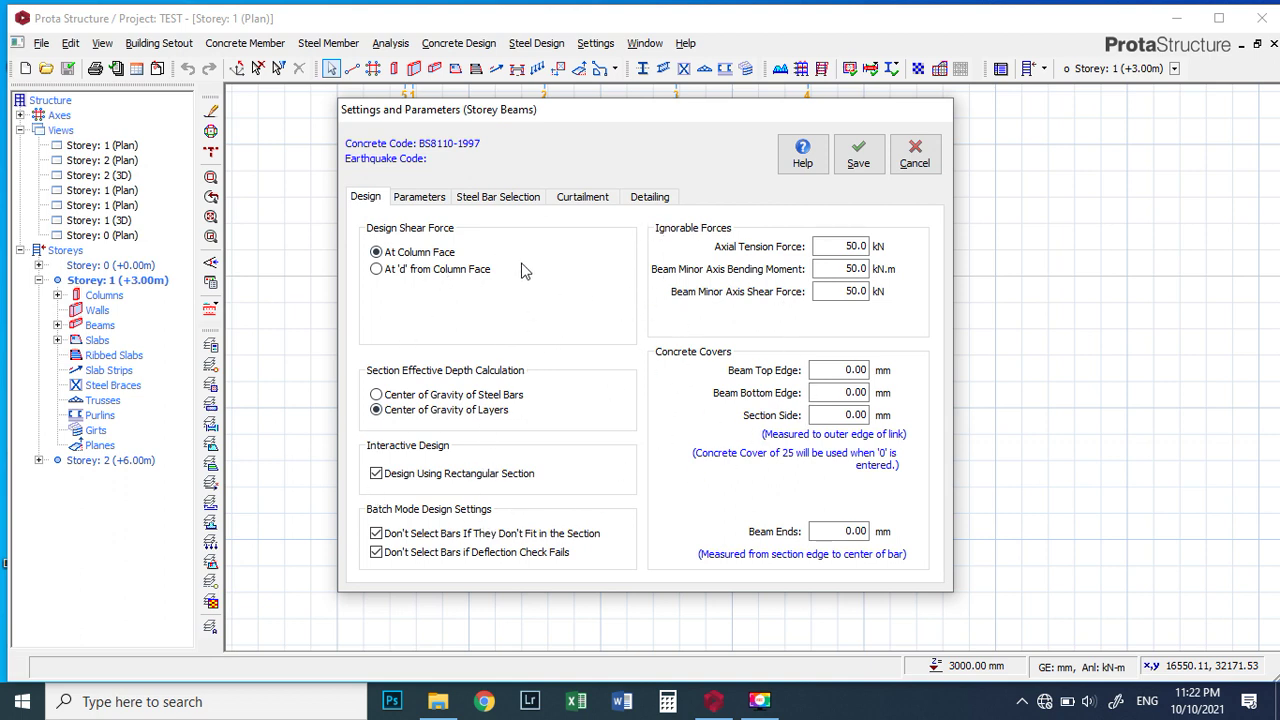
Keep Y16 as the minimum beam steel diameter and set the maximum beam steel diameter to Y25.
{"action": "left_click", "coordinate": [420, 198]}
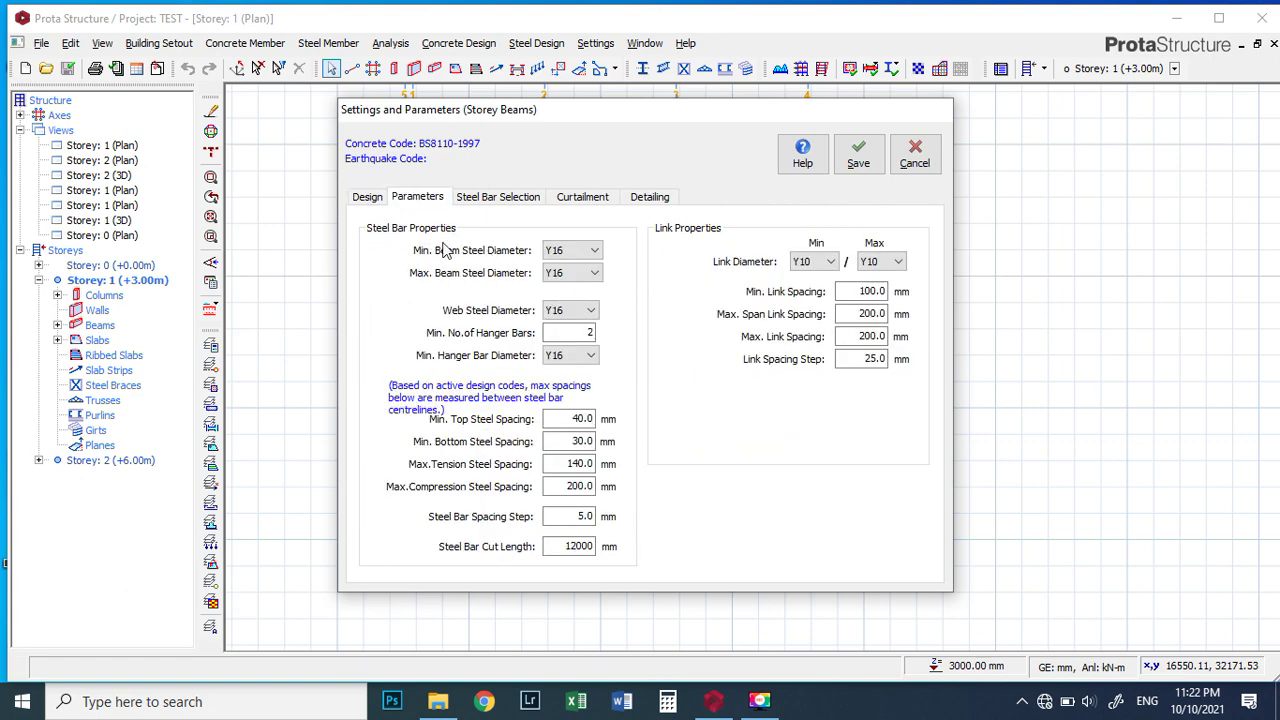
{"action": "left_click", "coordinate": [595, 250]}
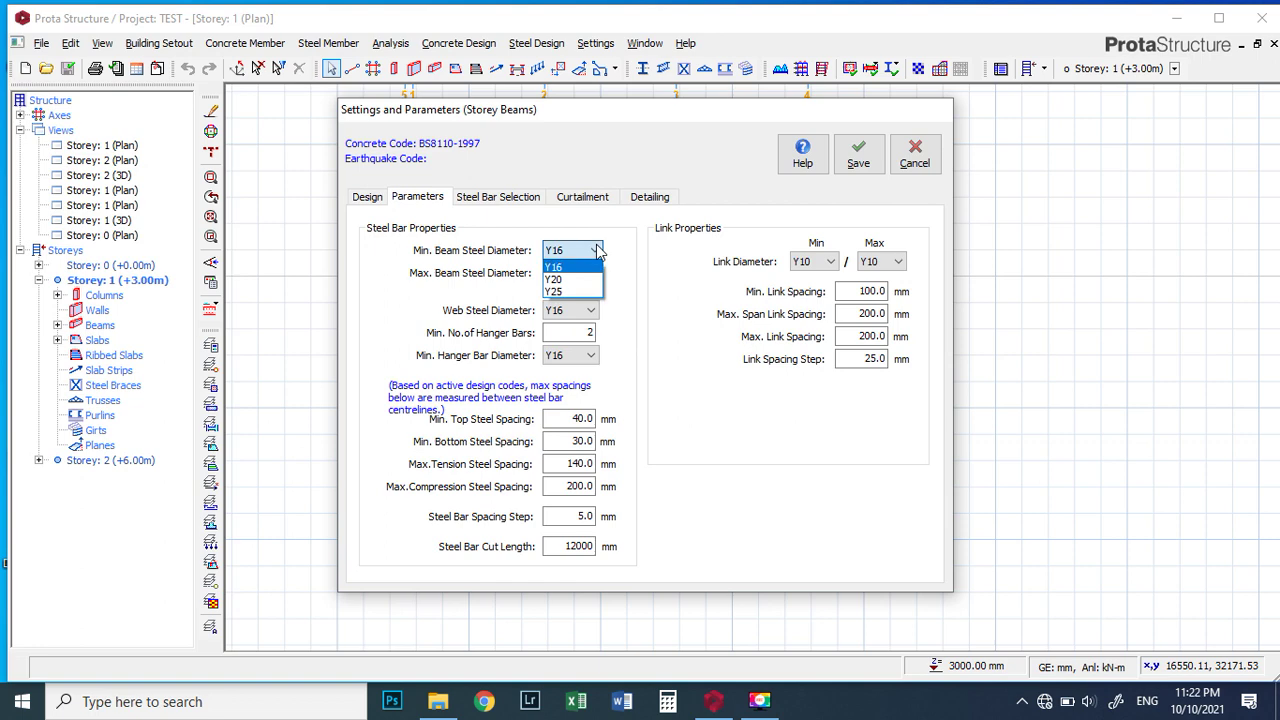
{"action": "left_click", "coordinate": [455, 256]}
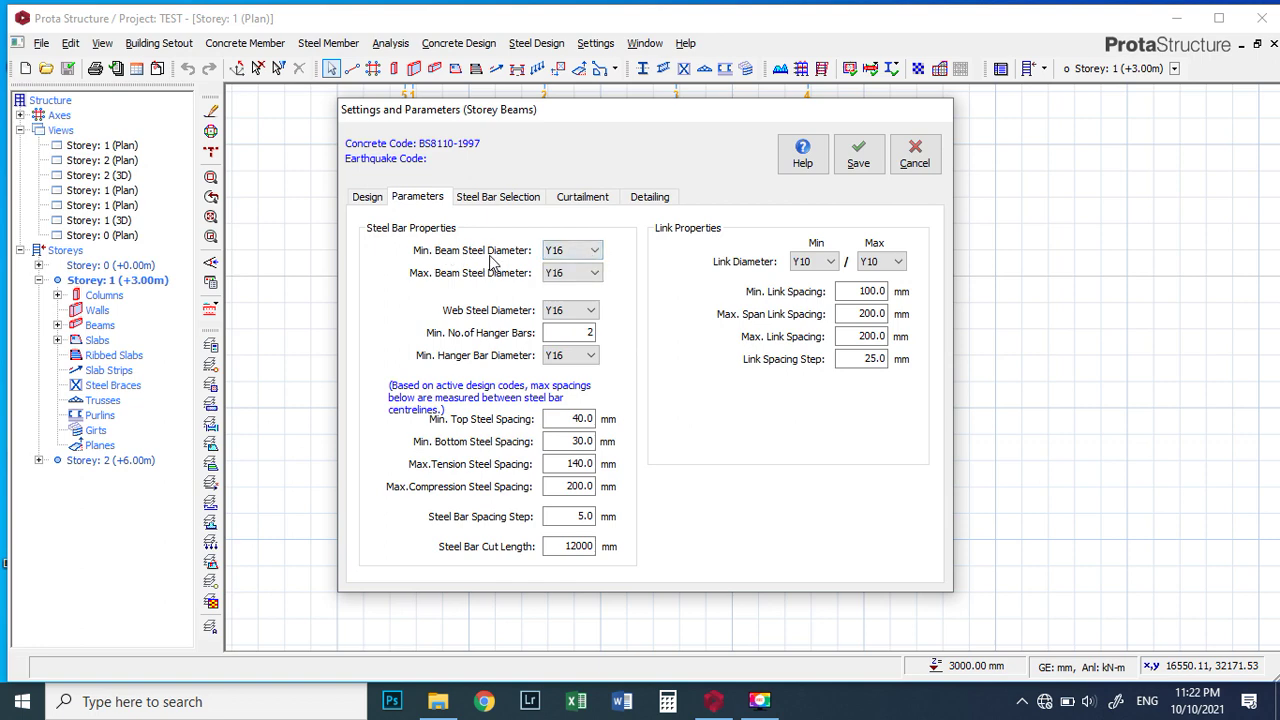
{"action": "left_click", "coordinate": [594, 252]}
{"action": "left_click", "coordinate": [593, 254]}
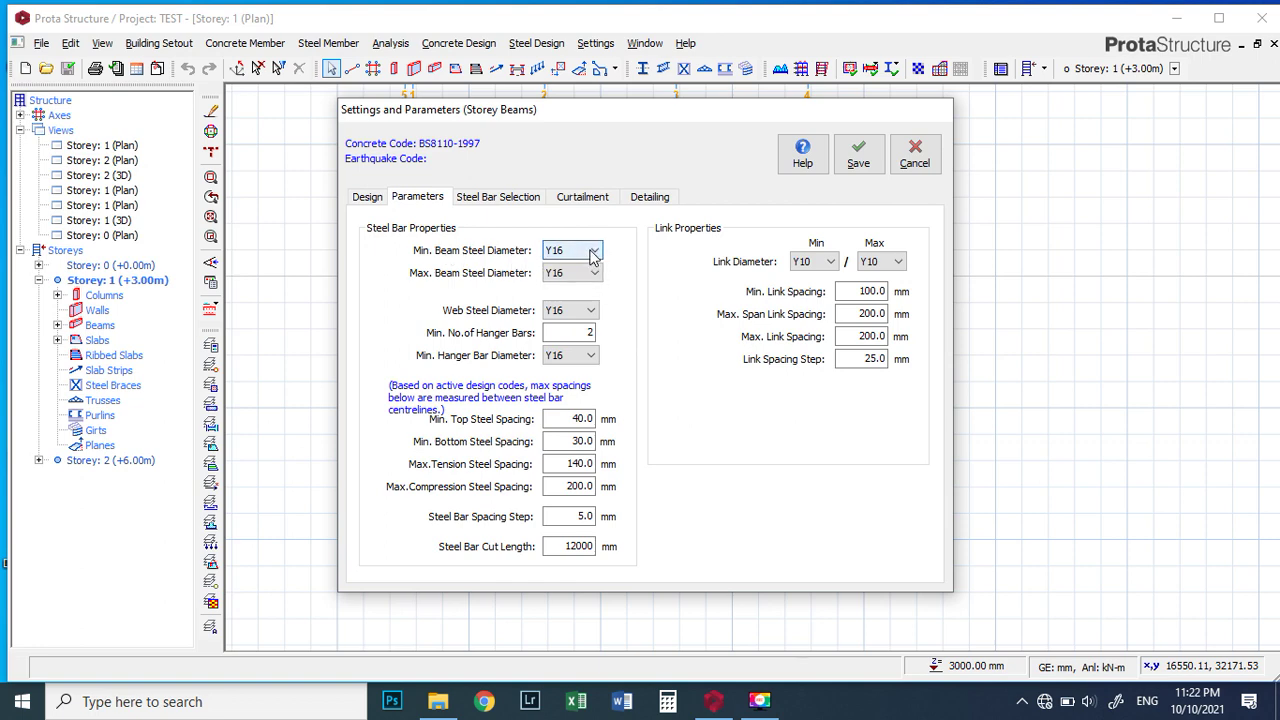
{"action": "left_click", "coordinate": [592, 255]}
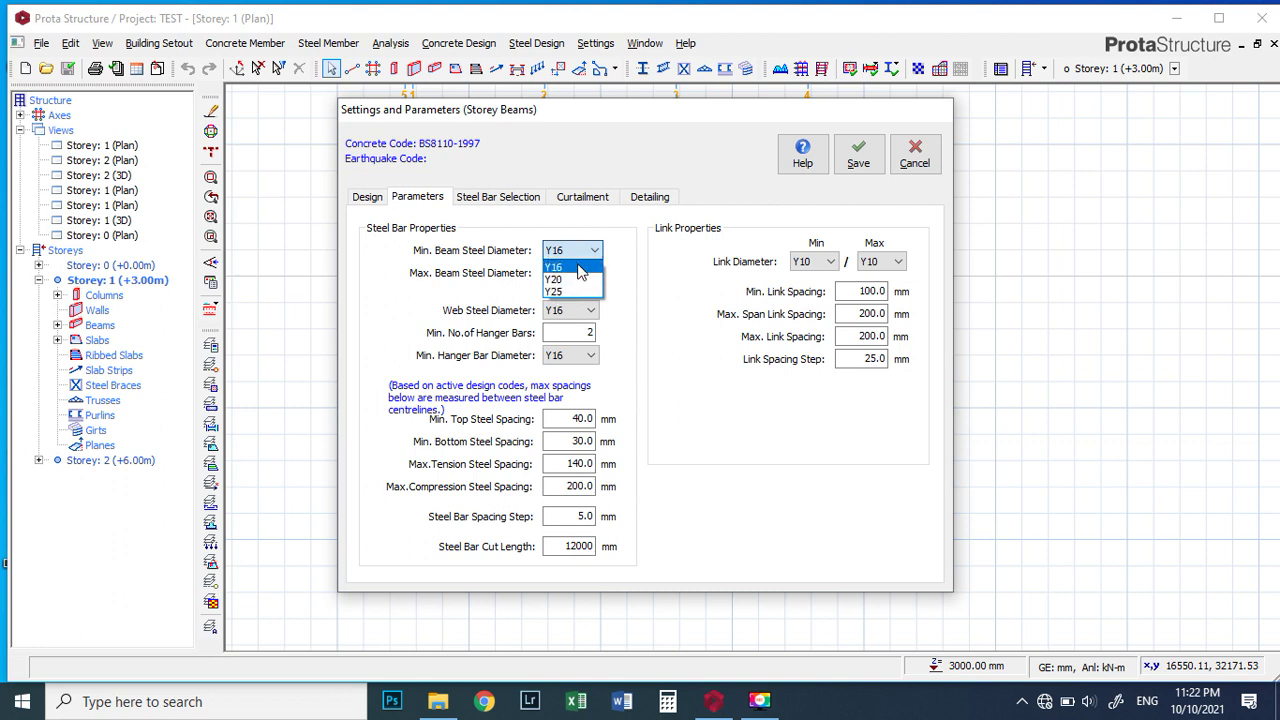
{"action": "left_click", "coordinate": [620, 264]}
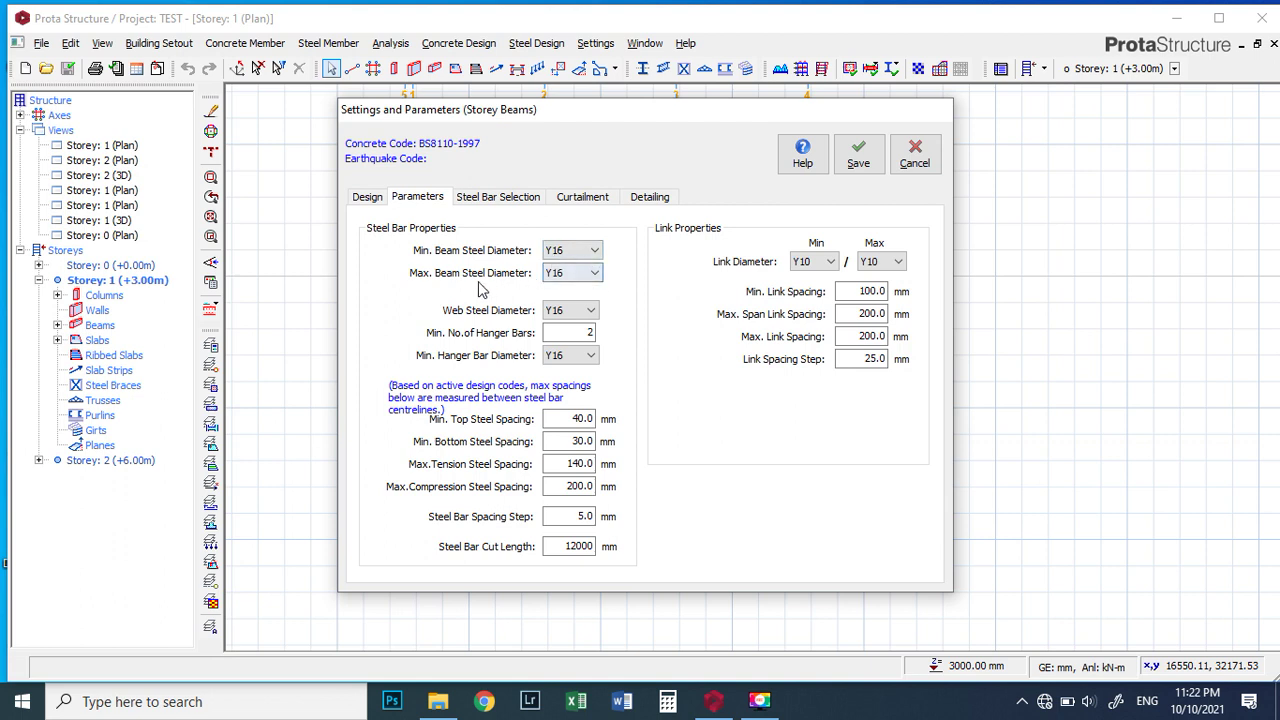
{"action": "left_click", "coordinate": [592, 275]}
{"action": "left_click", "coordinate": [561, 316]}
Enter 200 mm as the maximum span link spacing in the link properties.
{"action": "double_click", "coordinate": [856, 312]}
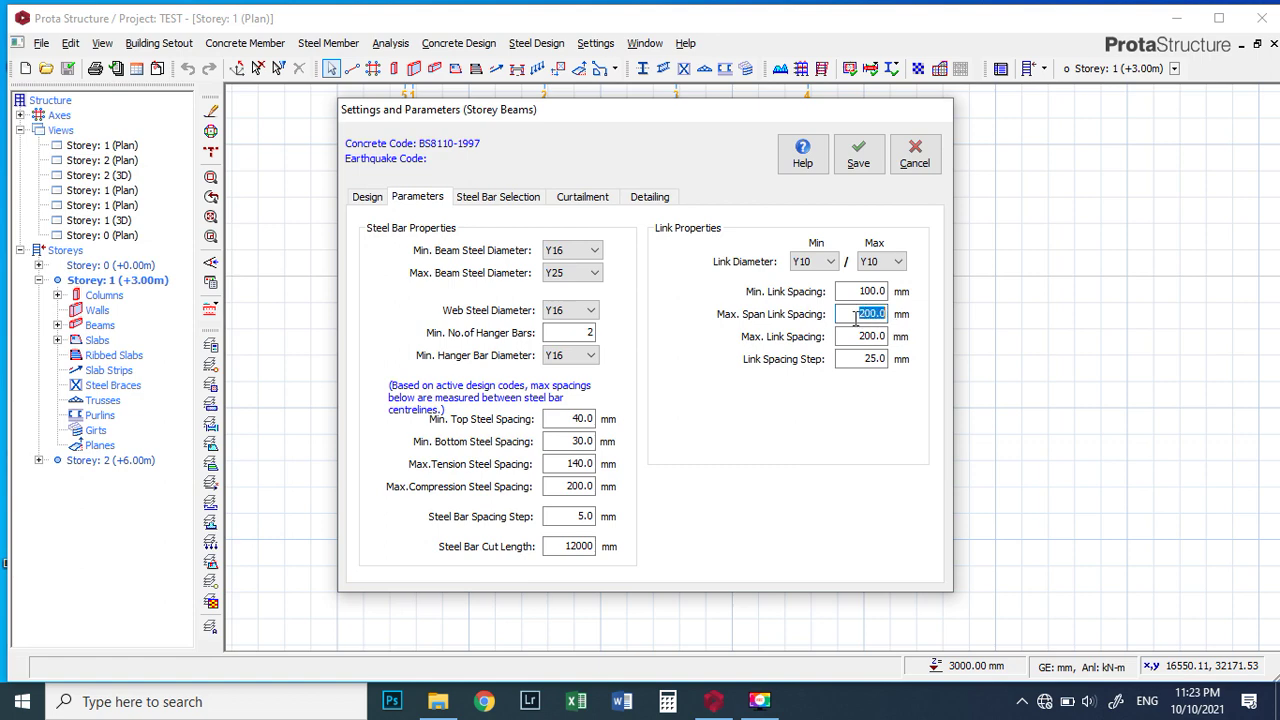
{"action": "left_click_drag", "start_coordinate": [852, 318], "coordinate": [881, 318]}
{"action": "type", "text": "3"}
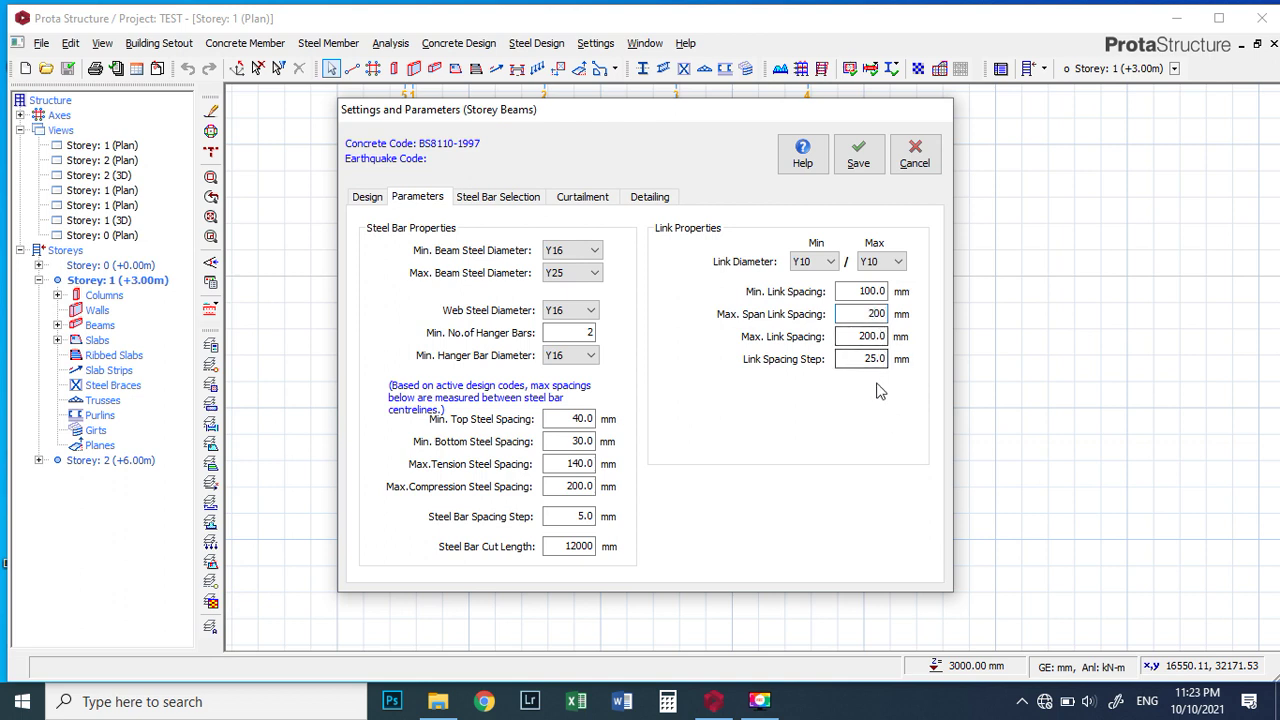
Examine the steel bar selection settings for method, reinforcement pattern, second-layer steel and links.
{"action": "left_click", "coordinate": [488, 200]}
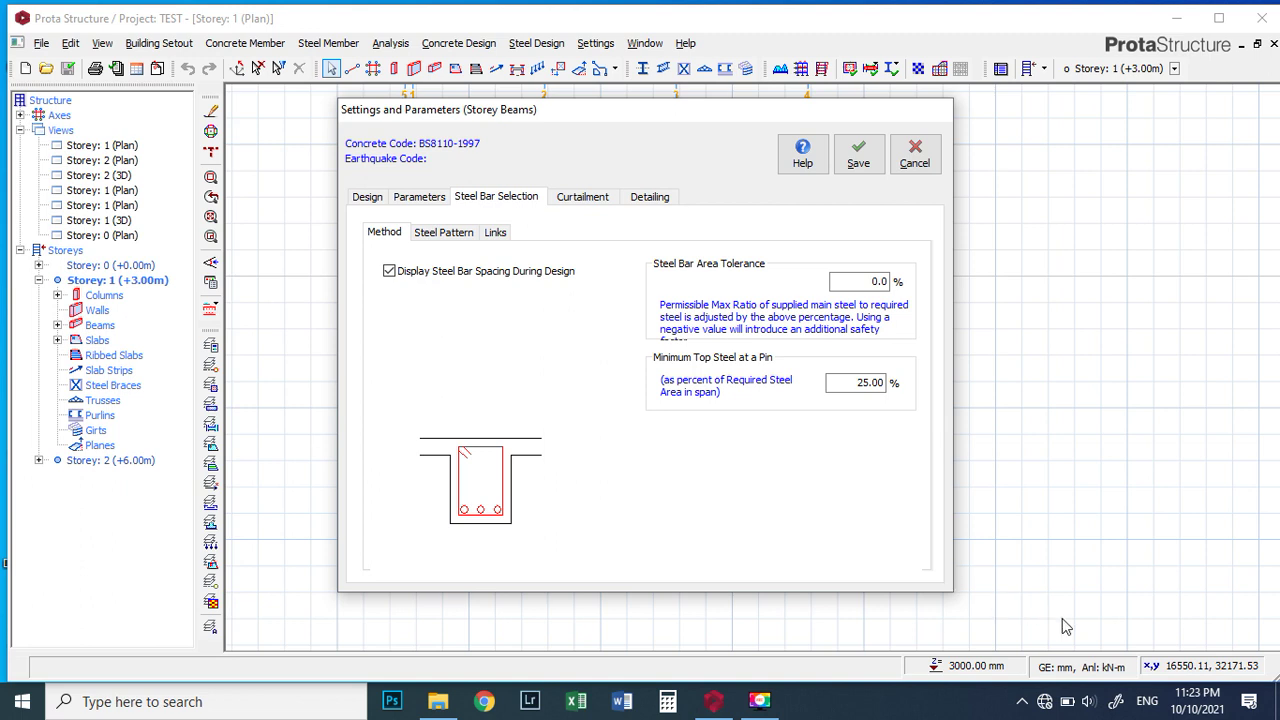
{"action": "left_click", "coordinate": [1175, 670]}
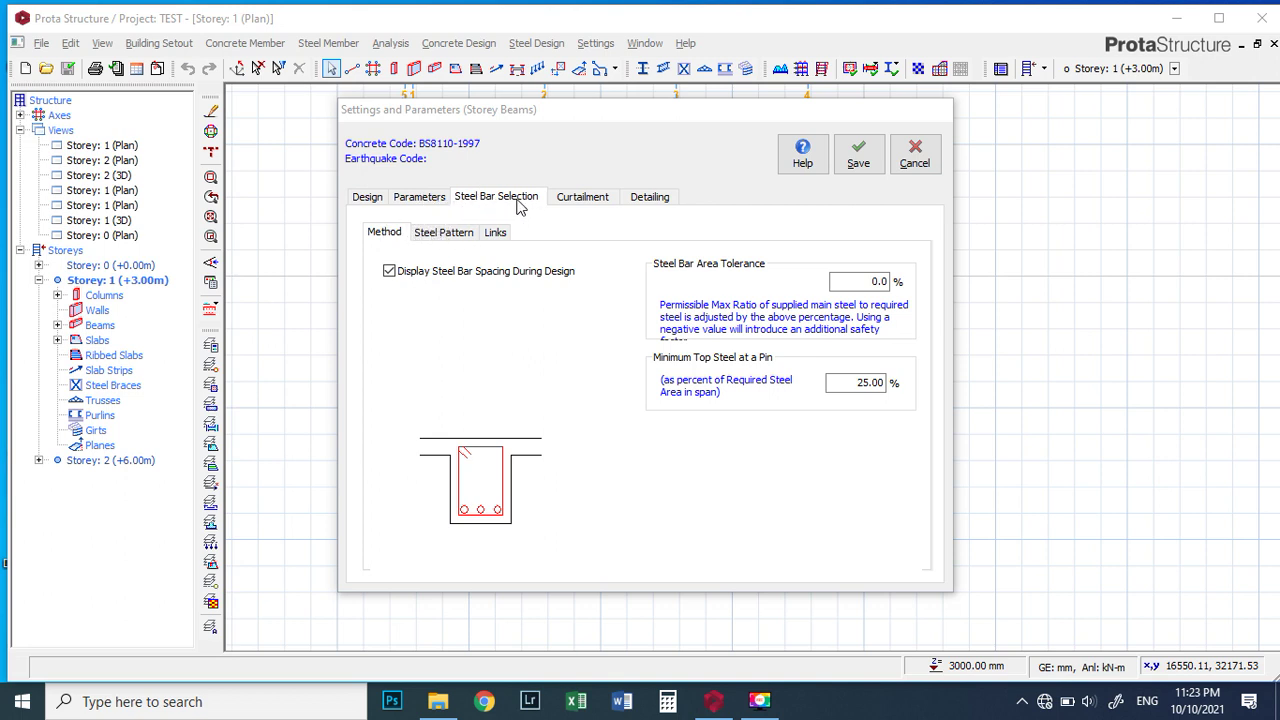
{"action": "left_click", "coordinate": [438, 238]}
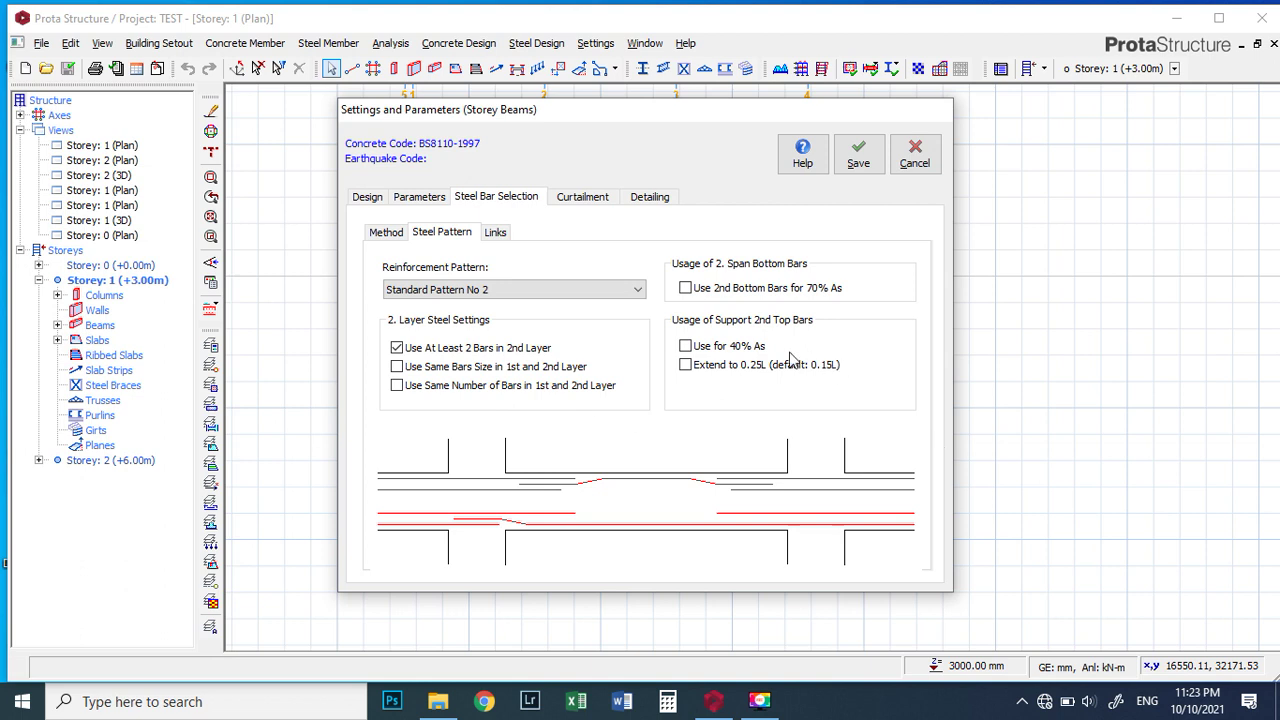
{"action": "left_click", "coordinate": [398, 367]}
{"action": "left_click", "coordinate": [397, 349]}
{"action": "left_click", "coordinate": [397, 348]}
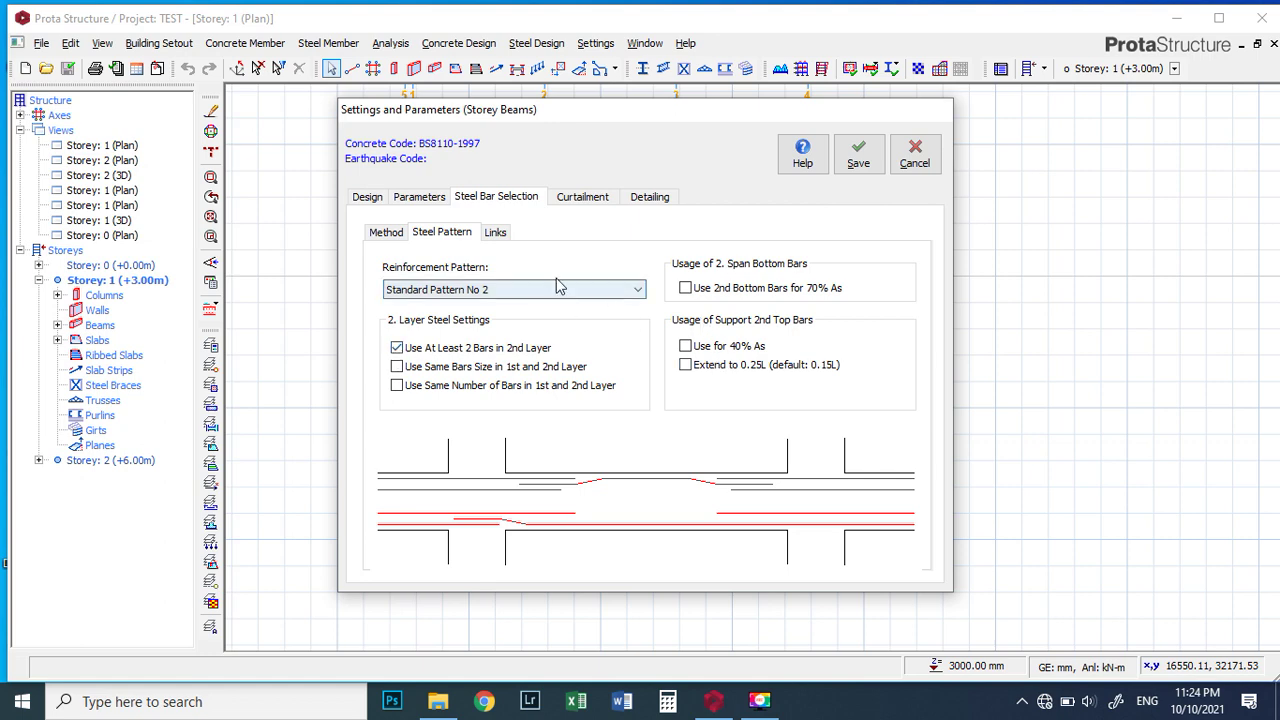
{"action": "left_click", "coordinate": [496, 233]}
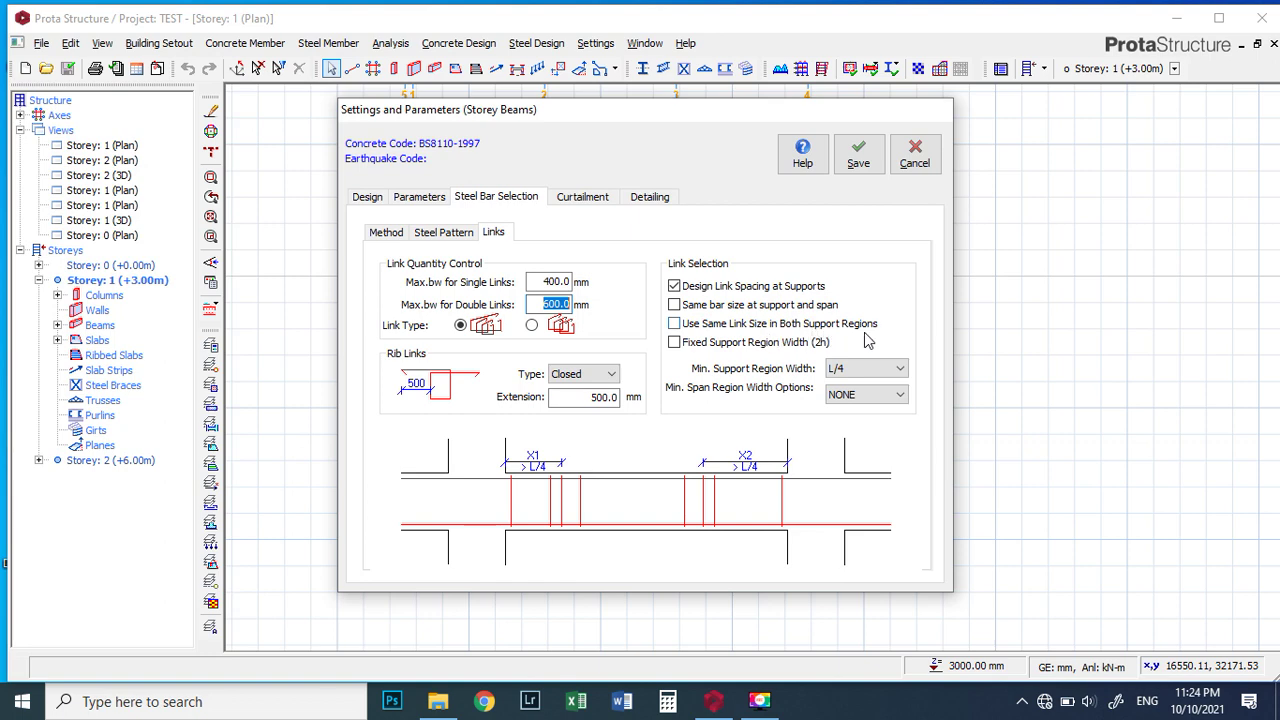
Examine the curtailment settings for span and support bars, end supports and bob control.
{"action": "left_click", "coordinate": [582, 200]}
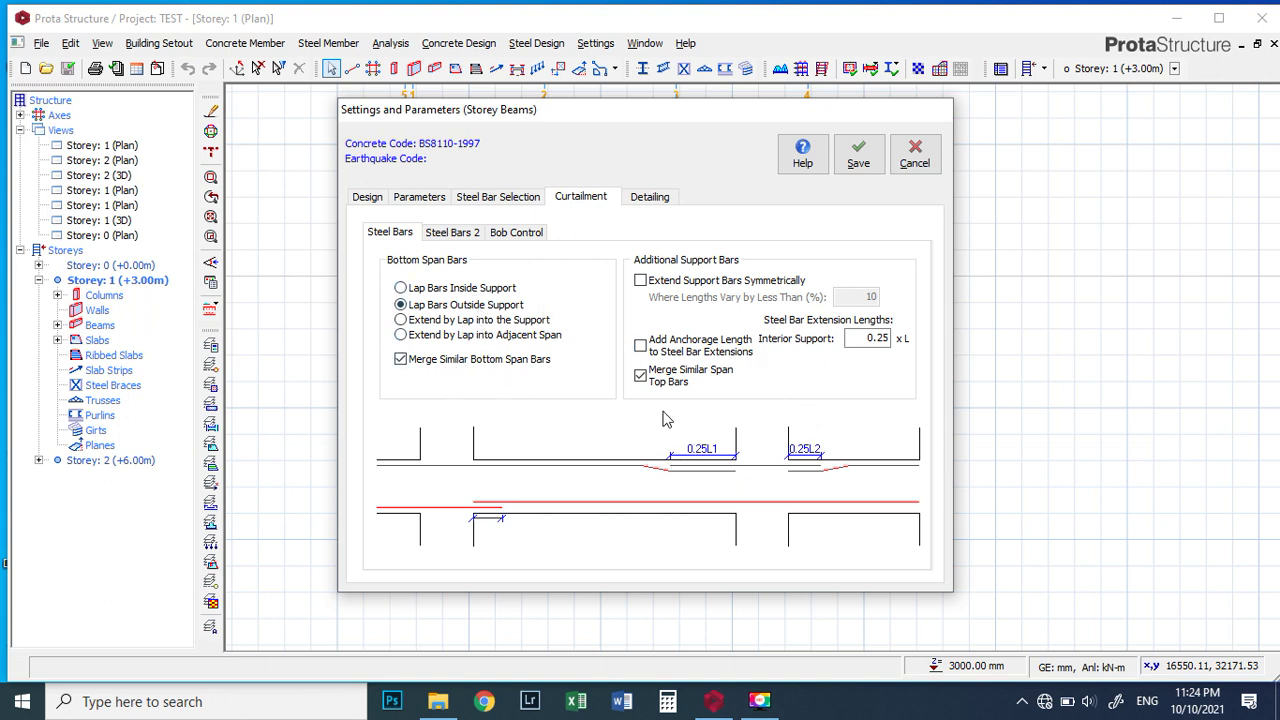
{"action": "left_click", "coordinate": [476, 238]}
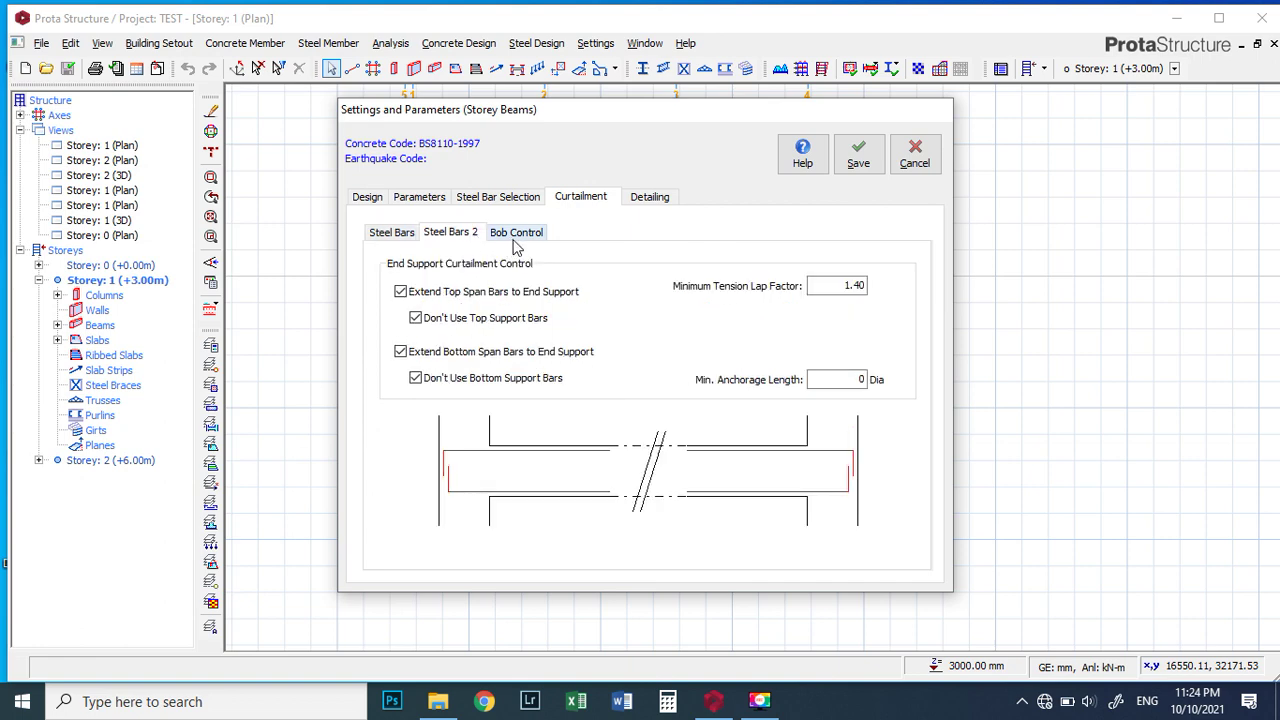
{"action": "left_click", "coordinate": [516, 240]}
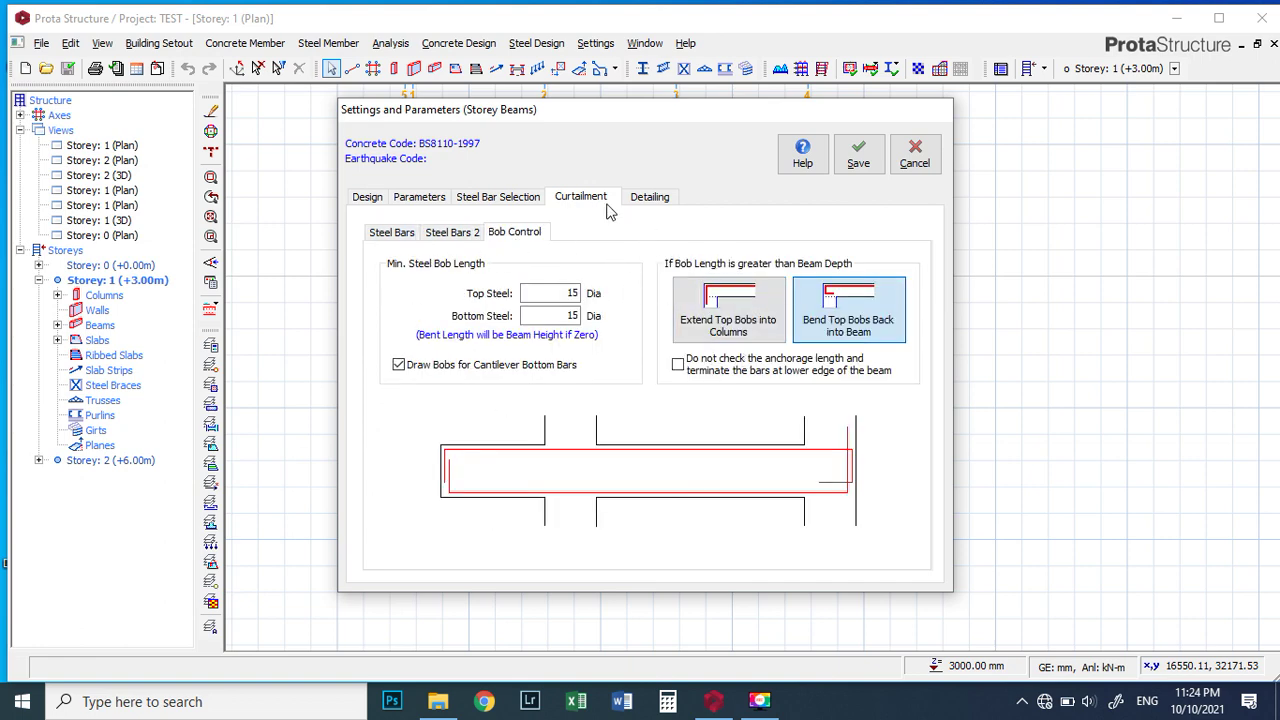
{"action": "left_click", "coordinate": [390, 234]}
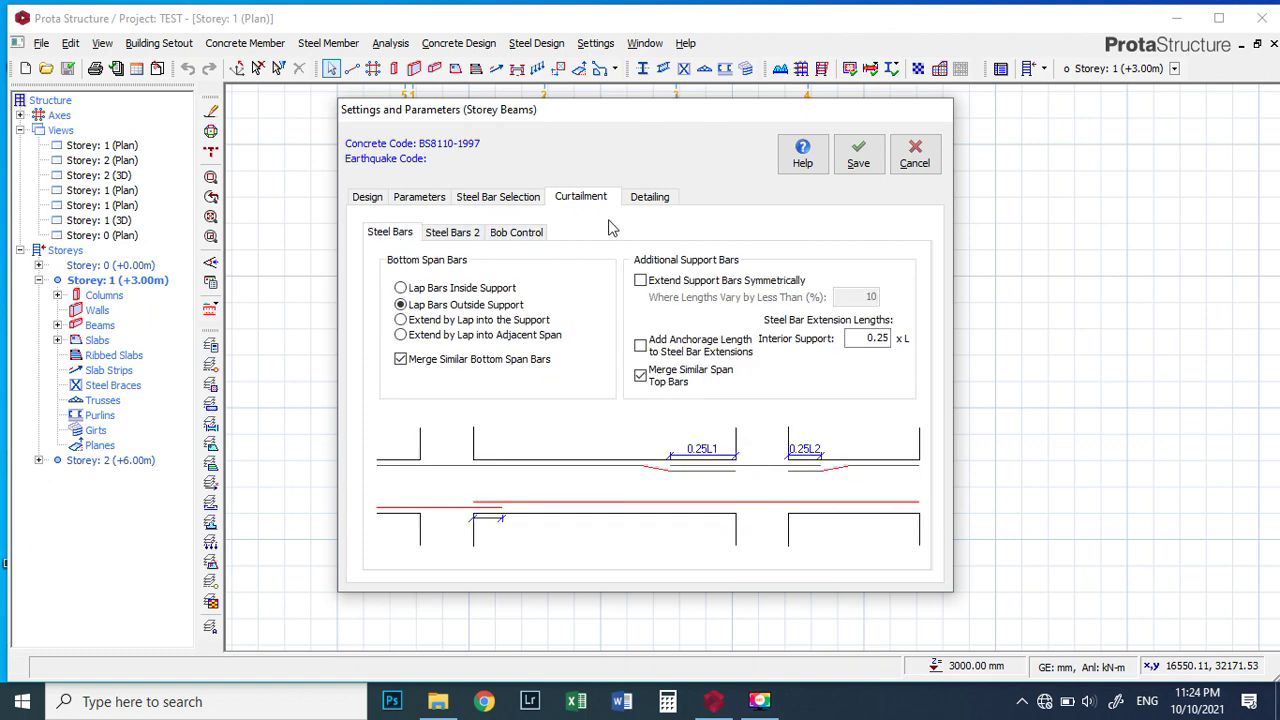
Review the general and beam detailing options, and set the number of sections in beam details to Span Section Only.
{"action": "left_click", "coordinate": [650, 198]}
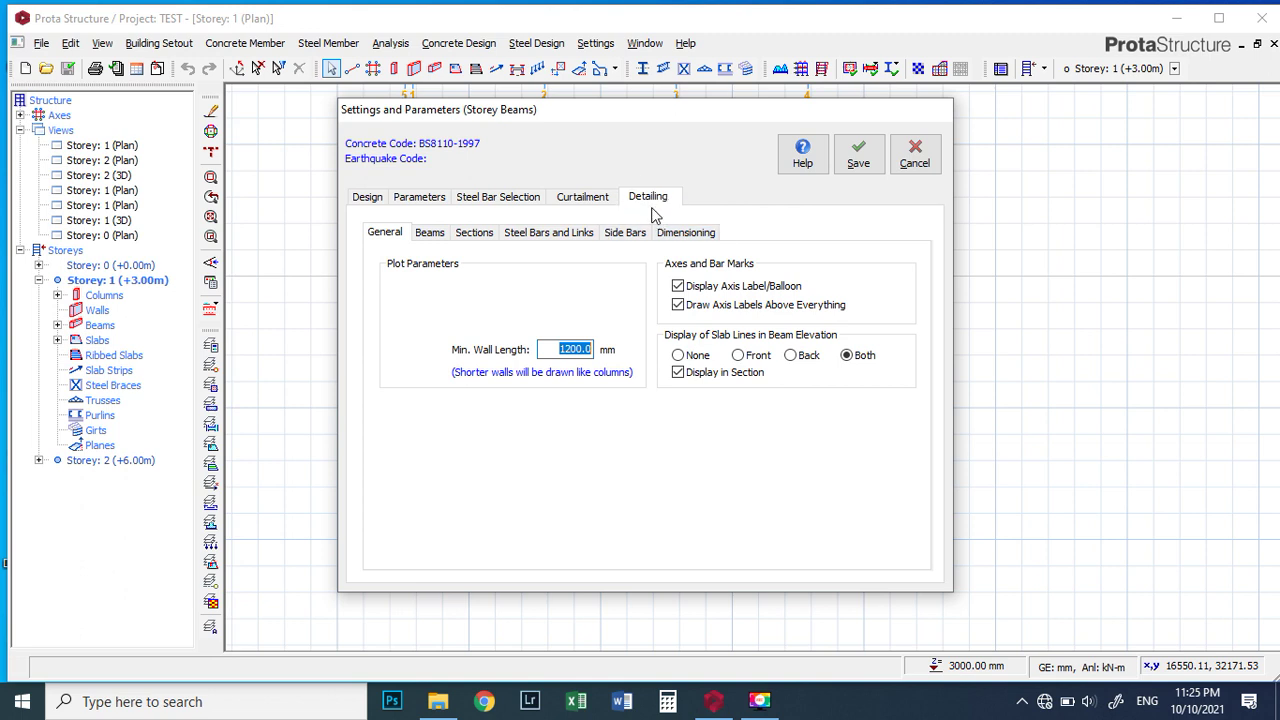
{"action": "left_click", "coordinate": [428, 236]}
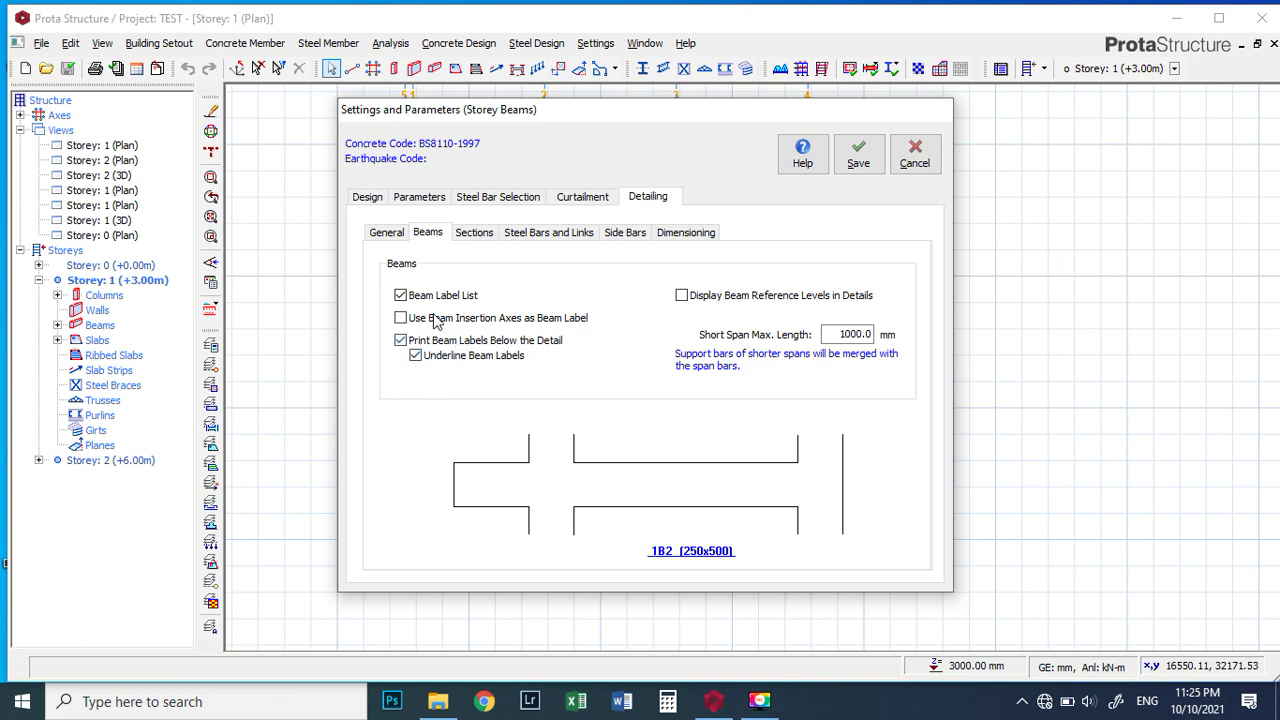
{"action": "left_click", "coordinate": [474, 236]}
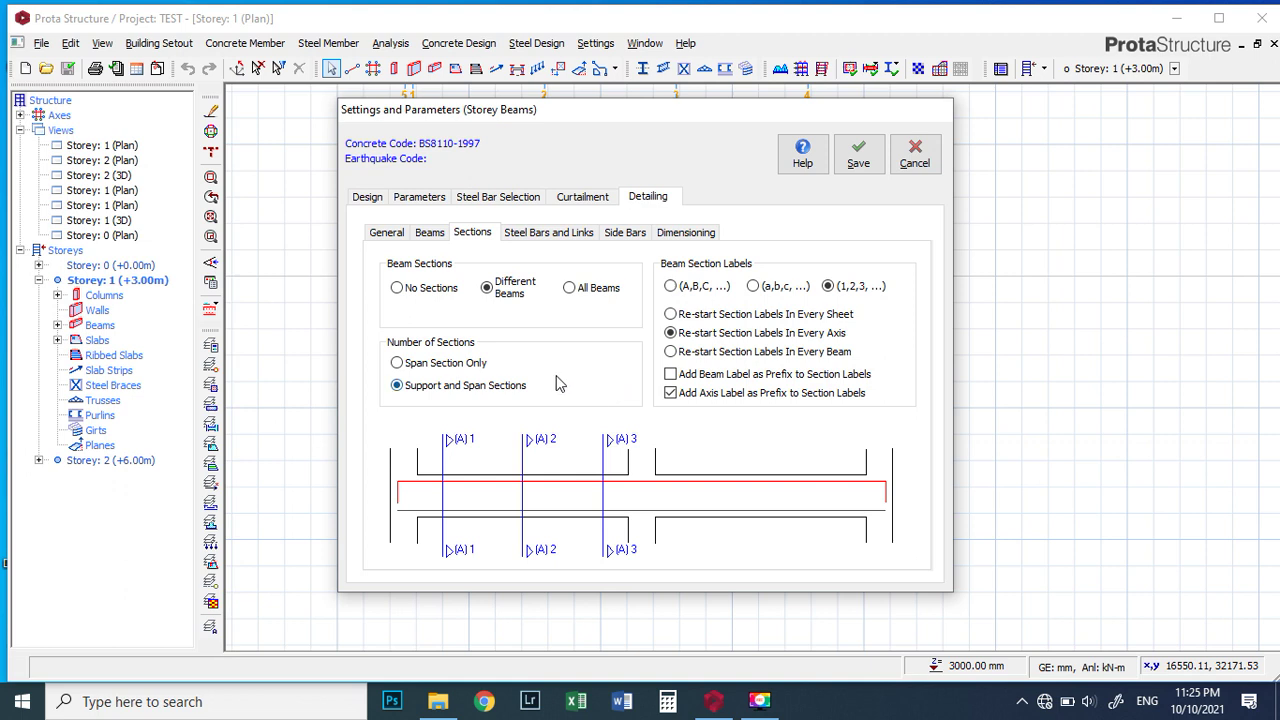
{"action": "left_click", "coordinate": [440, 366]}
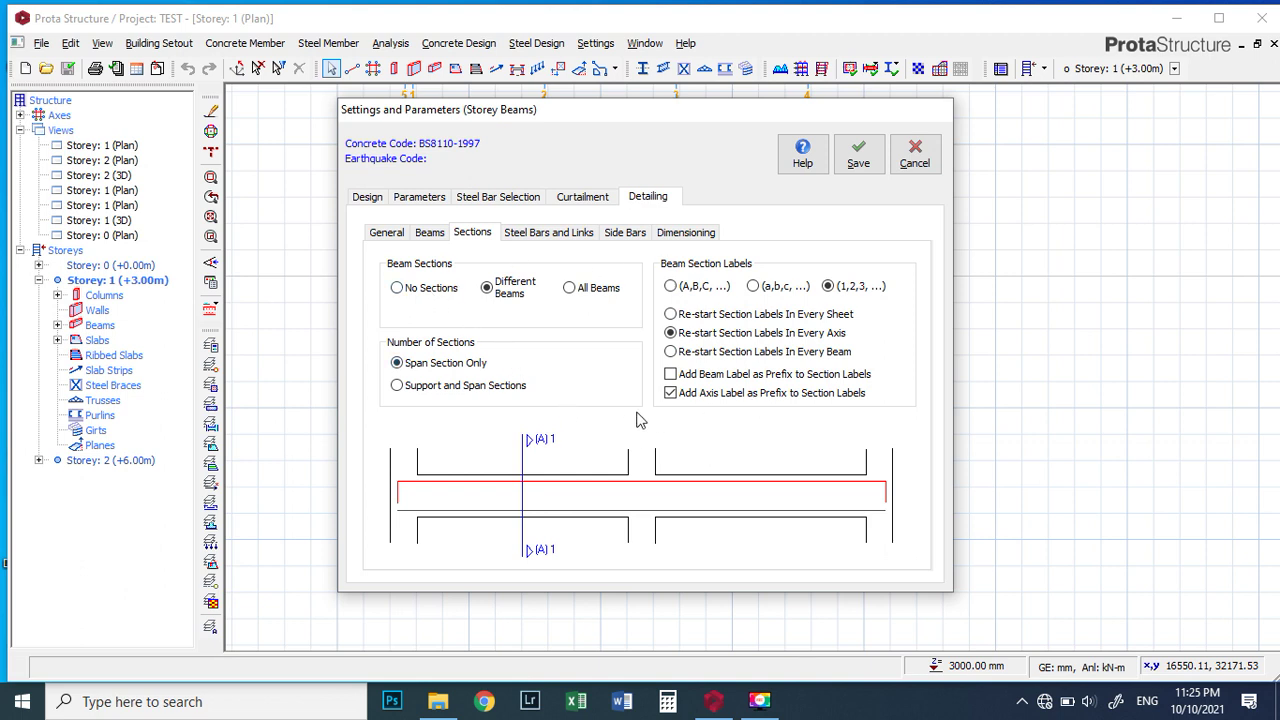
Turn off IStructE style annotation for bars in beam sections.
{"action": "left_click", "coordinate": [549, 235]}
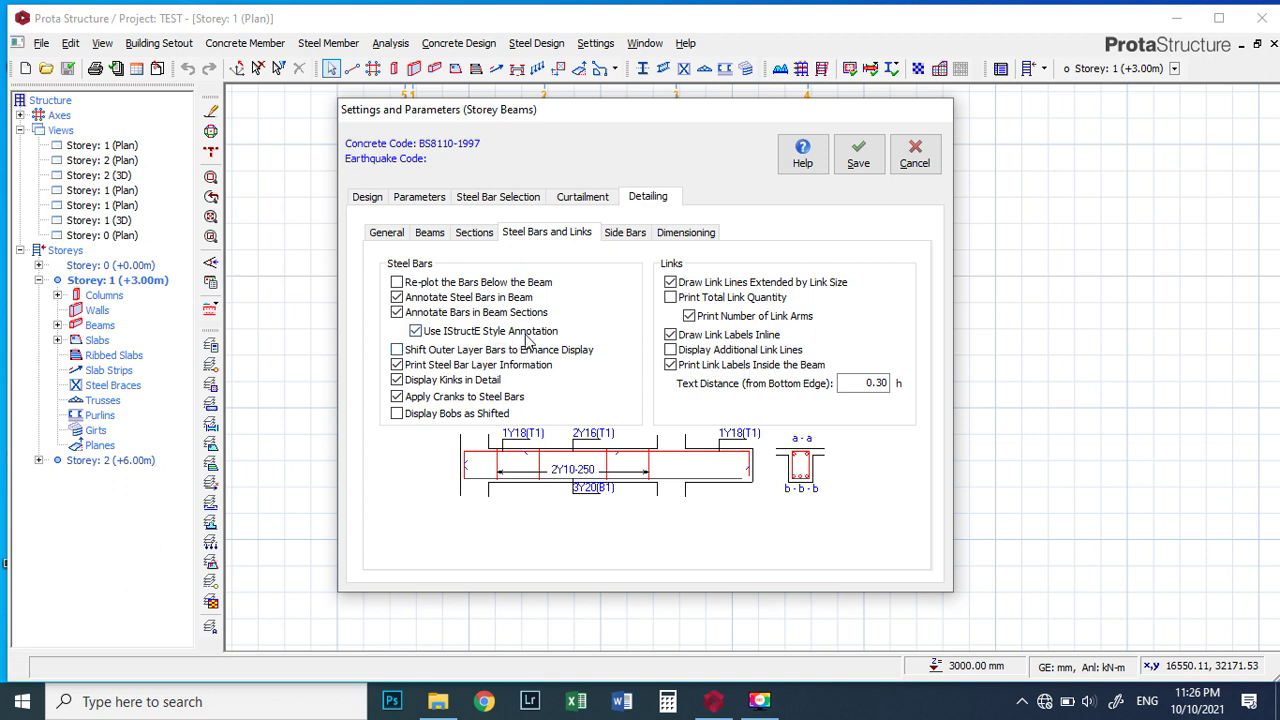
{"action": "left_click", "coordinate": [415, 331]}
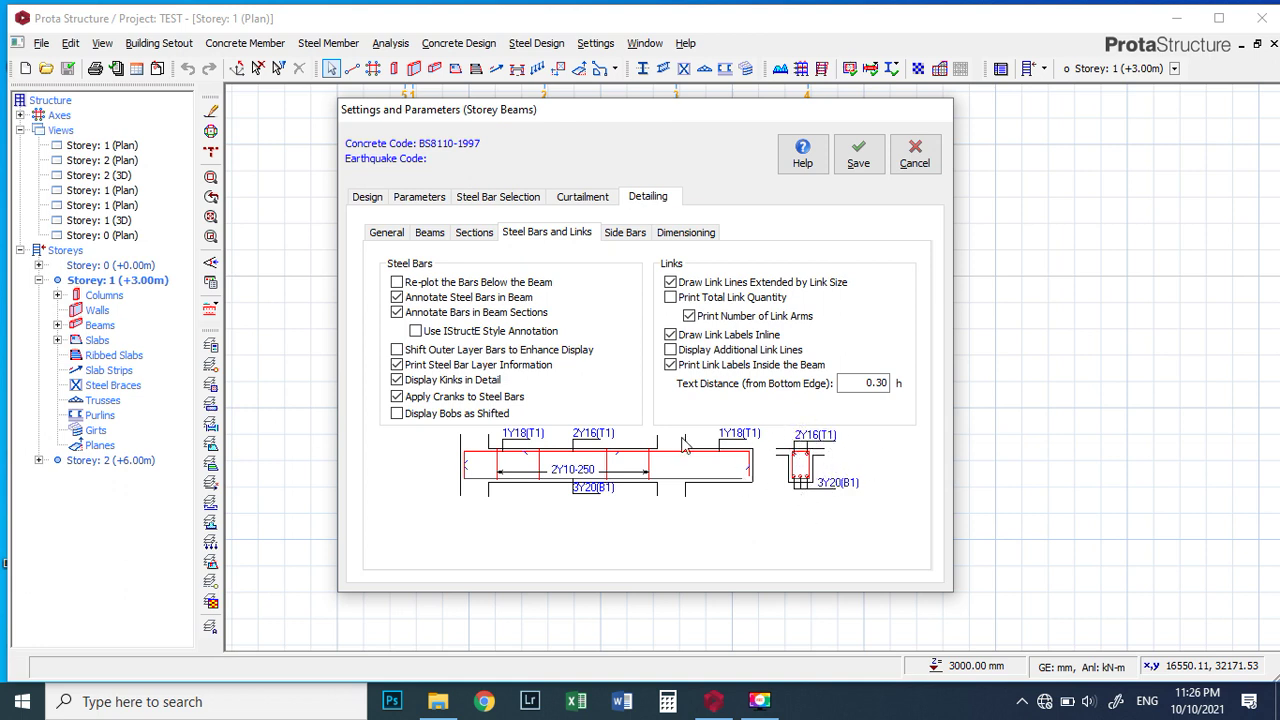
{"action": "left_click", "coordinate": [415, 331]}
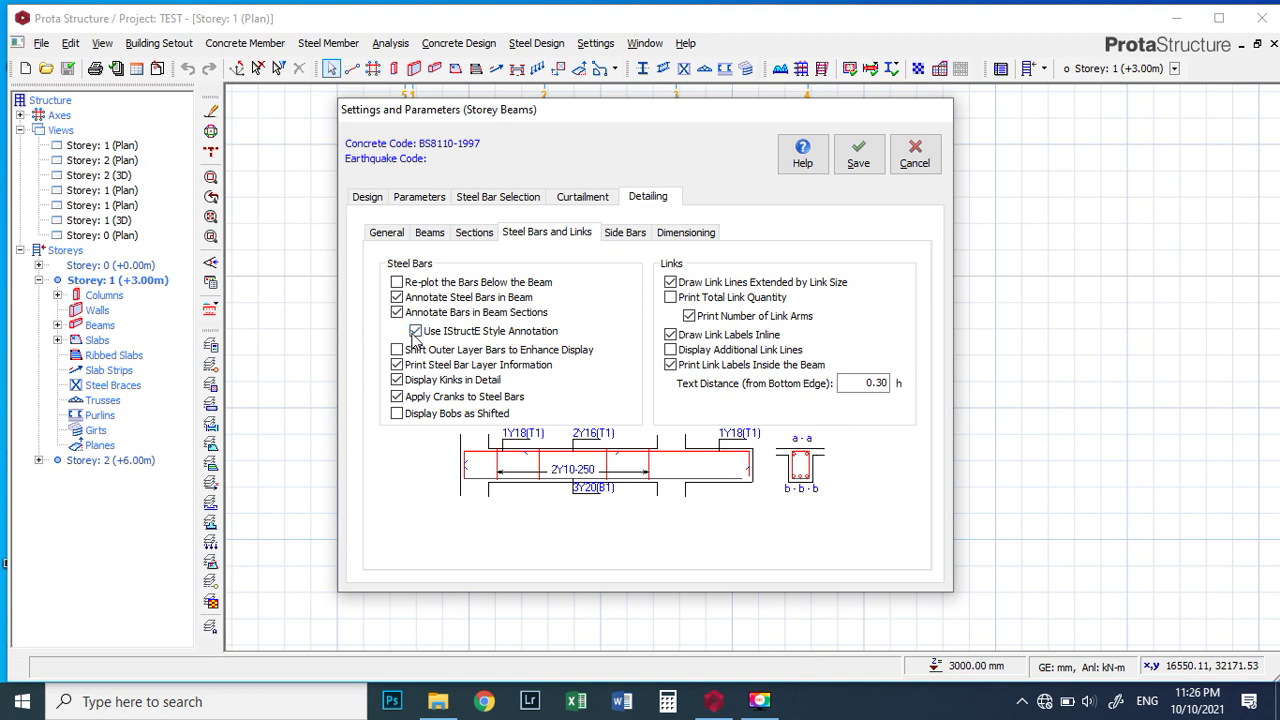
{"action": "left_click", "coordinate": [415, 331]}
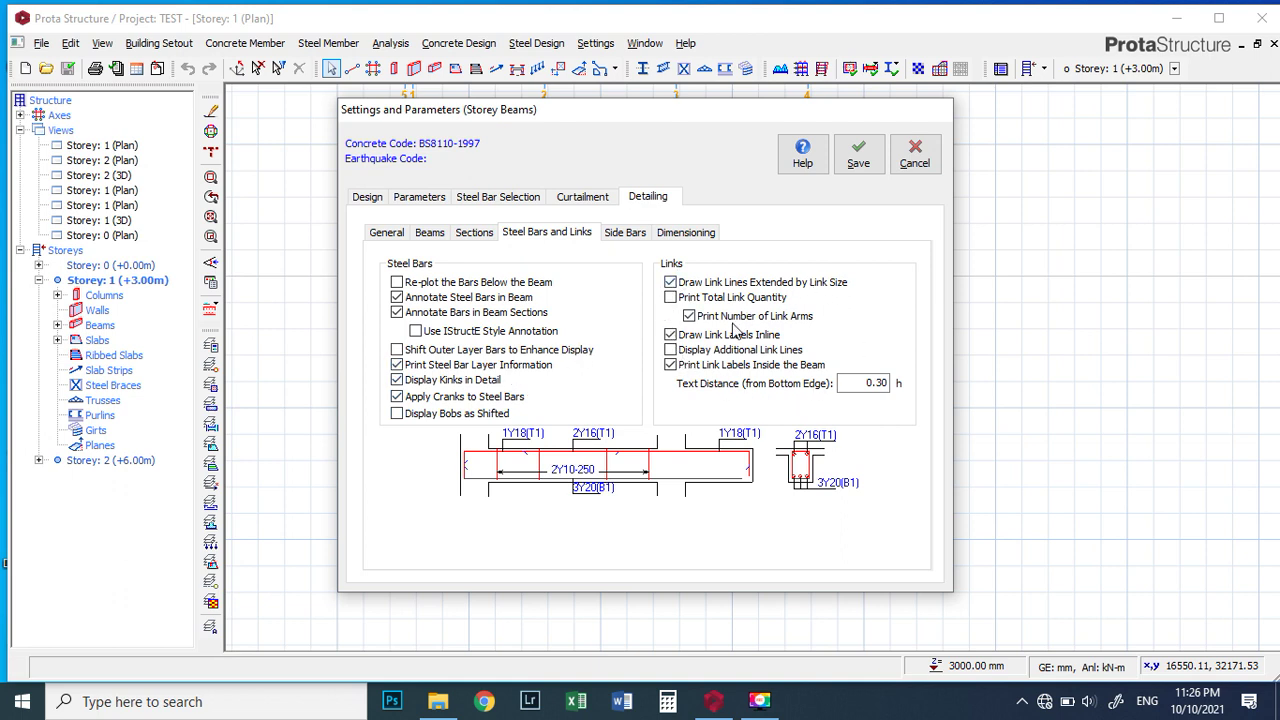
Turn off link lines extended by link size and inline link labels, keeping the number of link arms printed.
{"action": "left_click", "coordinate": [671, 284]}
{"action": "left_click", "coordinate": [689, 316]}
{"action": "left_click", "coordinate": [689, 316]}
{"action": "left_click", "coordinate": [670, 335]}
{"action": "left_click", "coordinate": [670, 336]}
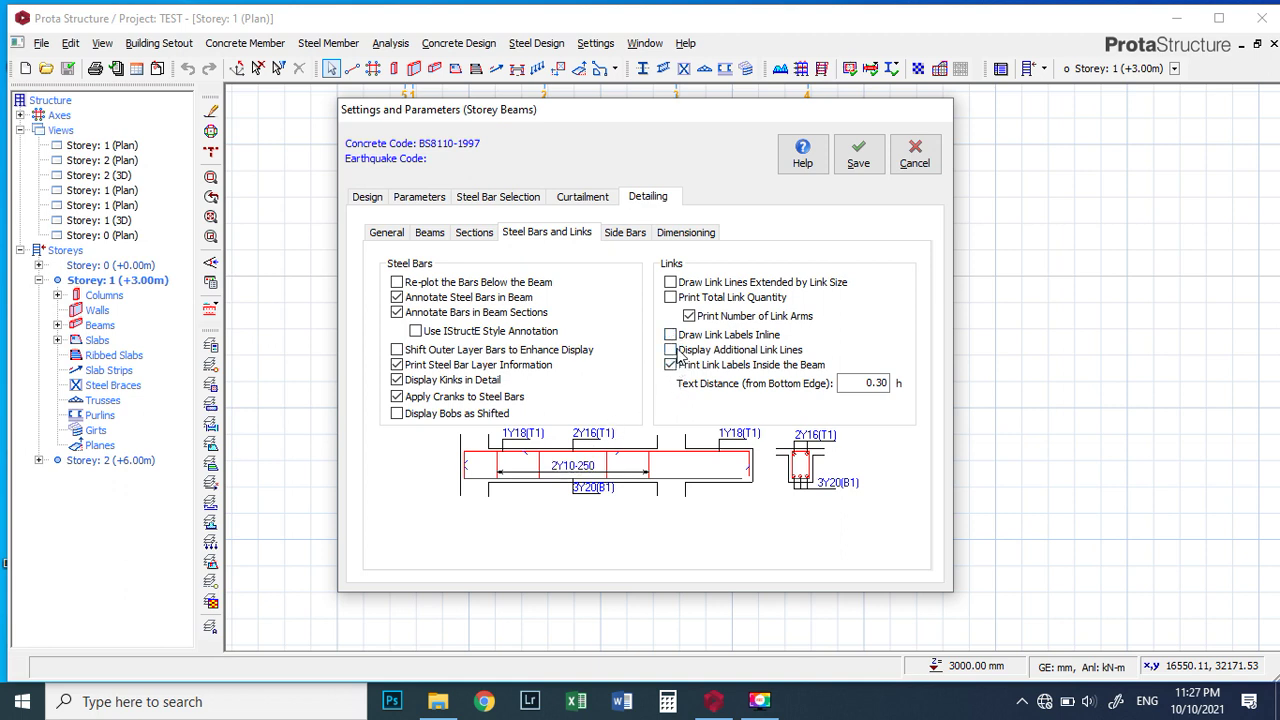
Try displaying additional link lines and printing the link labels outside the beam.
{"action": "left_click", "coordinate": [671, 350]}
{"action": "left_click", "coordinate": [671, 351]}
{"action": "left_click", "coordinate": [670, 365]}
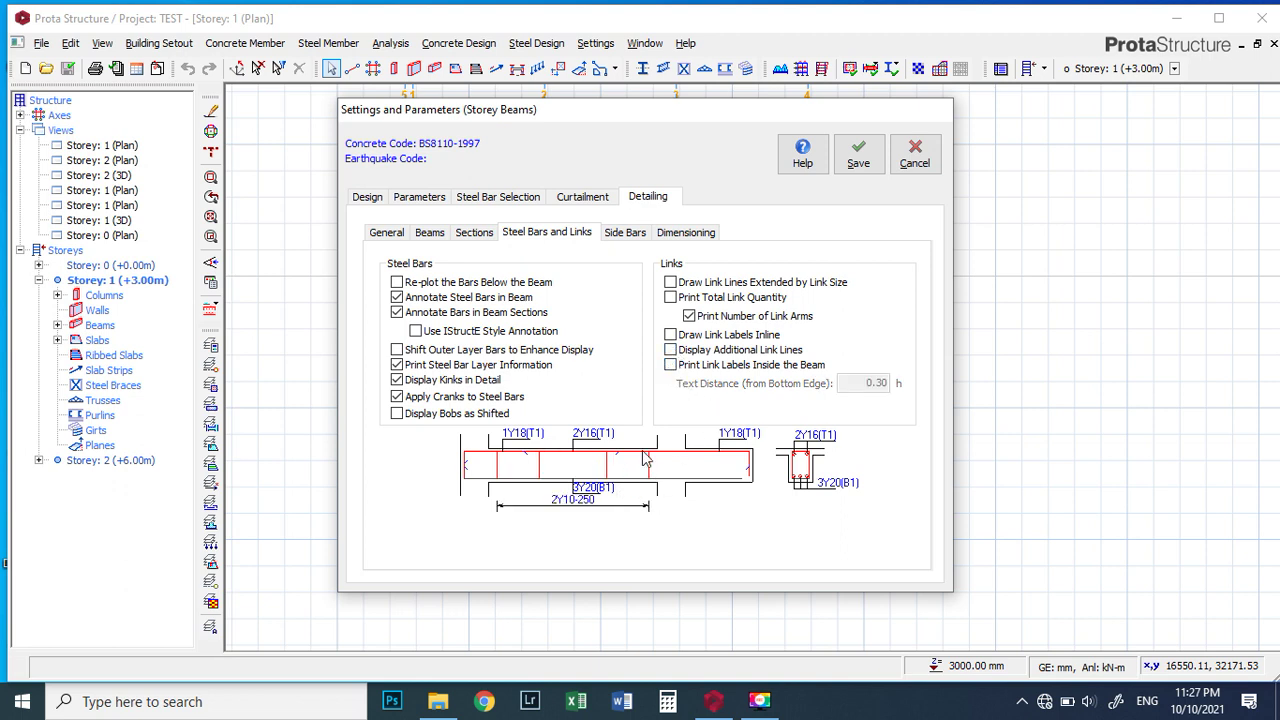
{"action": "left_click", "coordinate": [668, 336]}
{"action": "left_click", "coordinate": [668, 336]}
{"action": "left_click", "coordinate": [672, 366]}
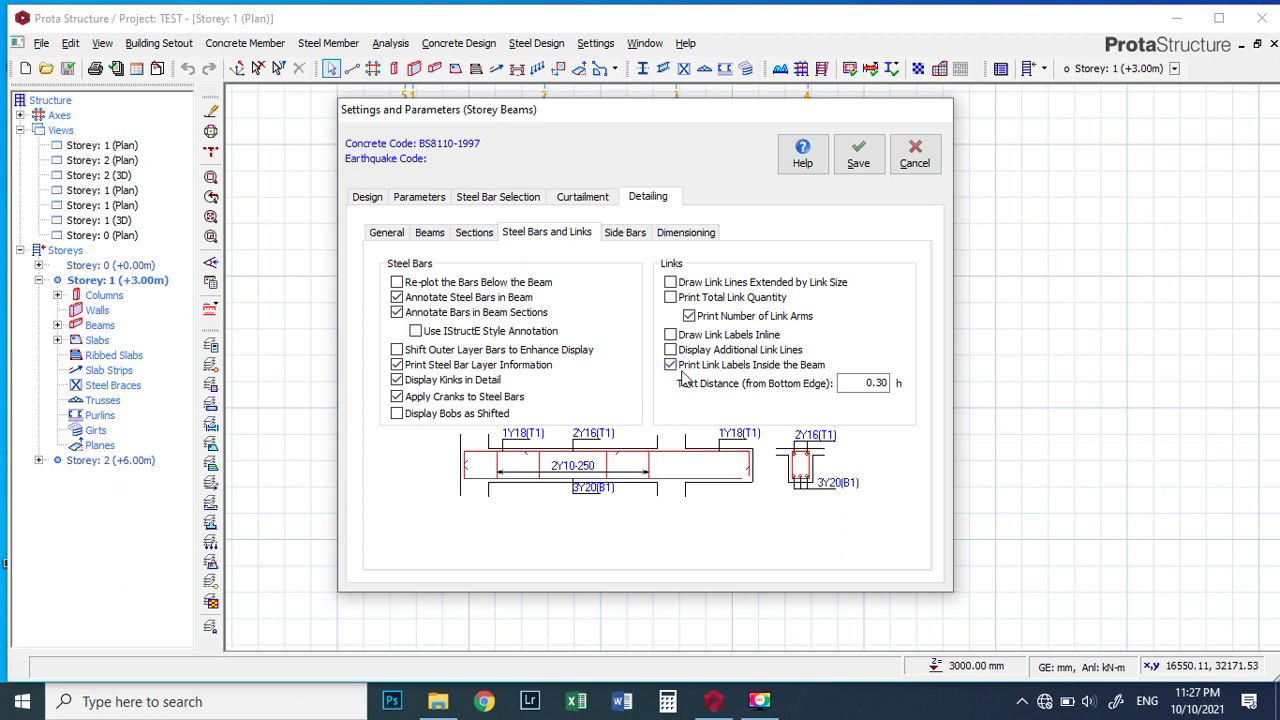
Try toggling the dimensioning options for top and bottom lap lengths, lap dimensions outside the detail, and bottom bar extensions.
{"action": "left_click", "coordinate": [632, 238]}
{"action": "left_click", "coordinate": [687, 238]}
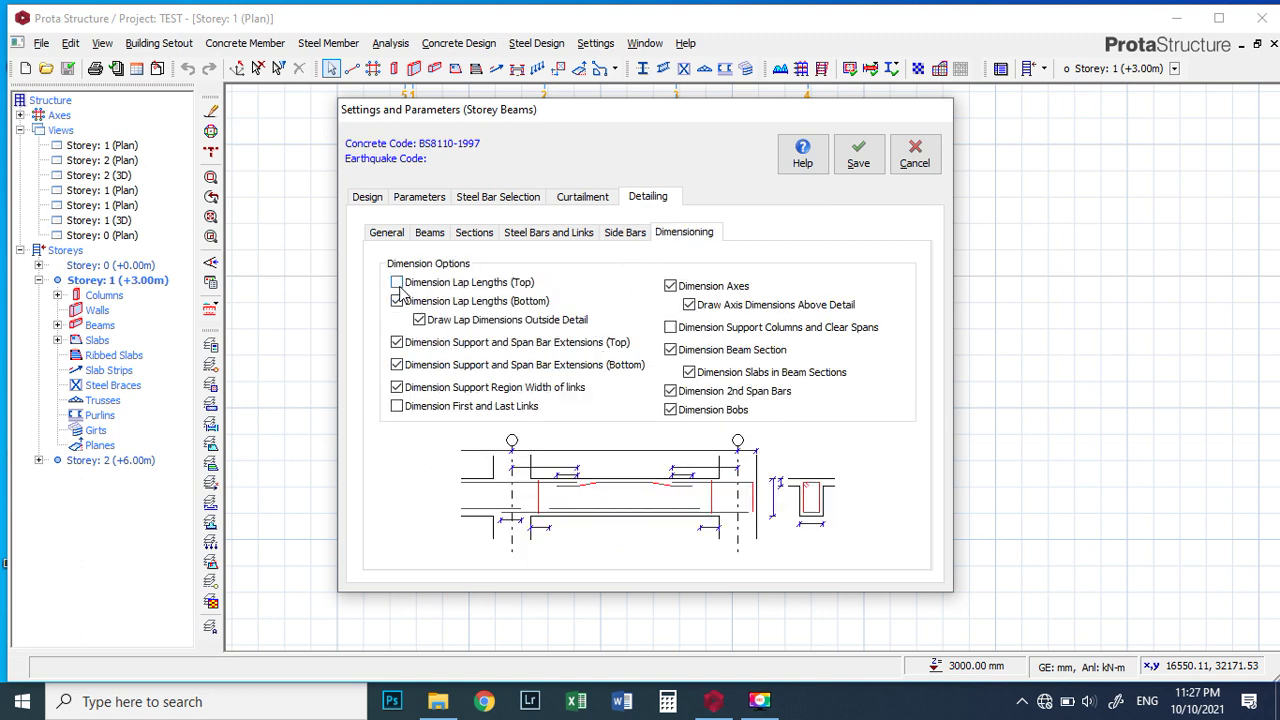
{"action": "left_click", "coordinate": [397, 284]}
{"action": "left_click", "coordinate": [397, 302]}
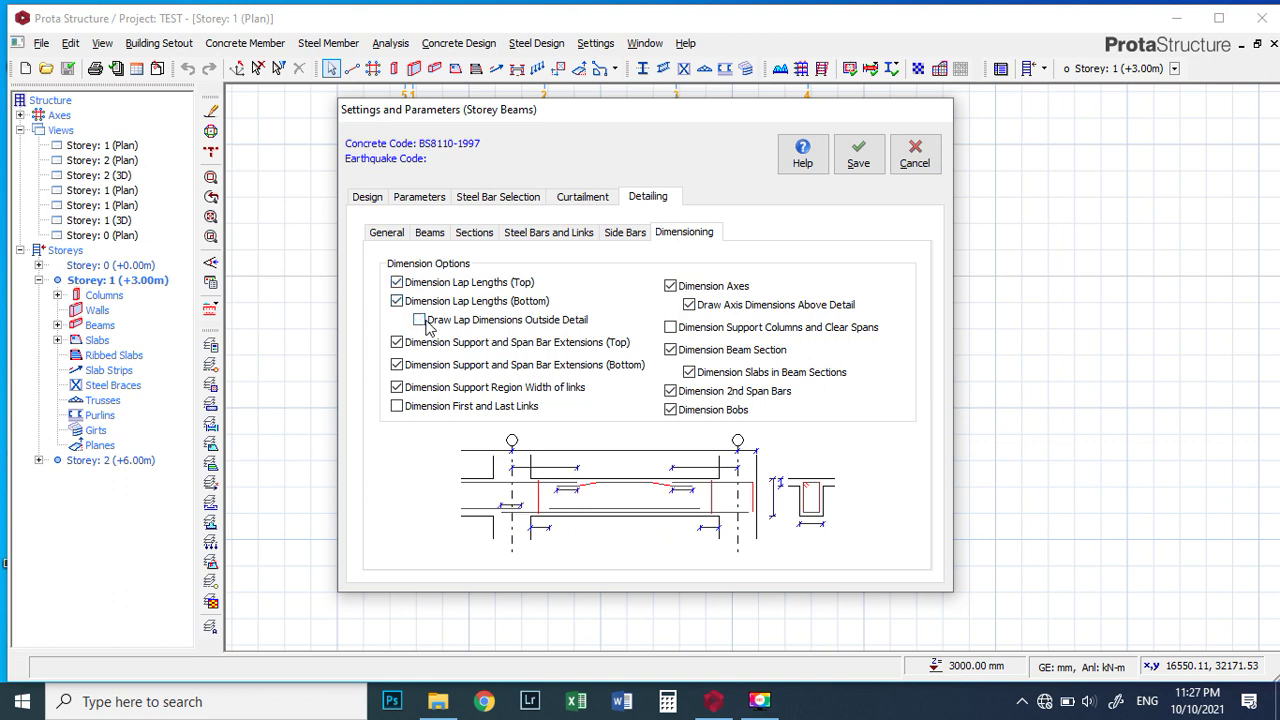
{"action": "left_click", "coordinate": [421, 321]}
{"action": "left_click", "coordinate": [399, 366]}
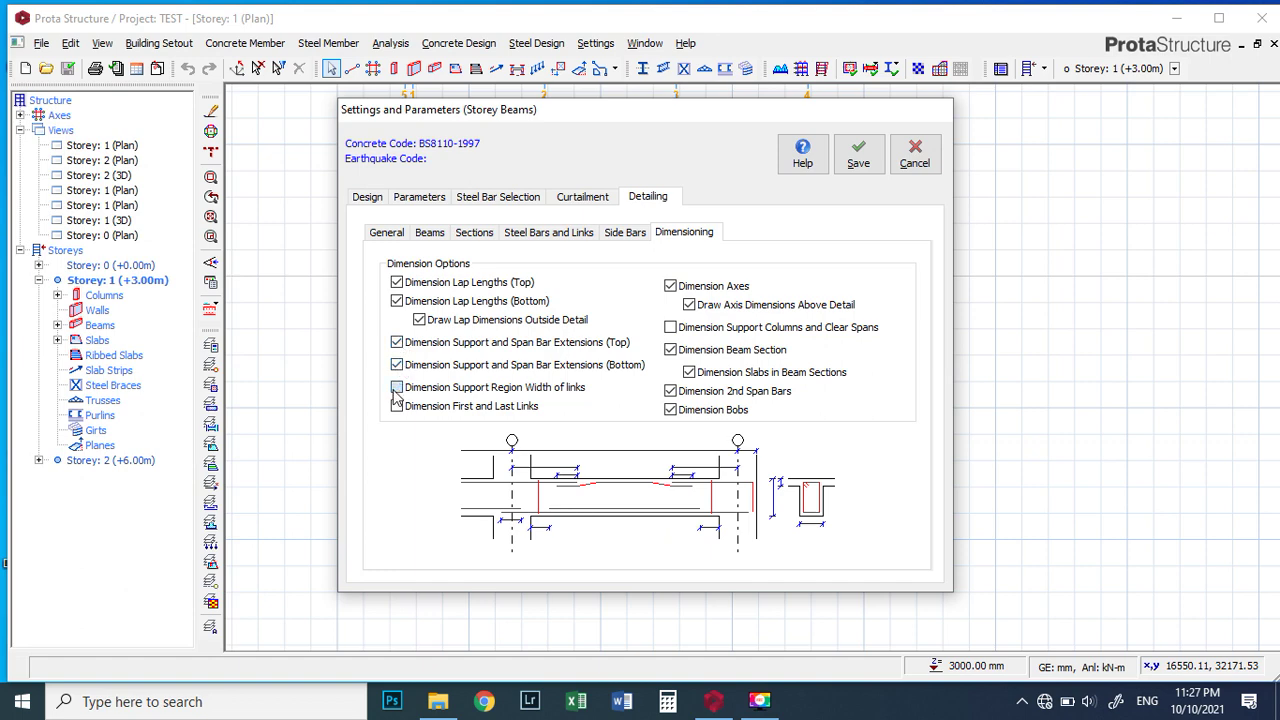
Save the storey beam settings and update all beam records for the new section settings.
{"action": "left_click", "coordinate": [555, 236]}
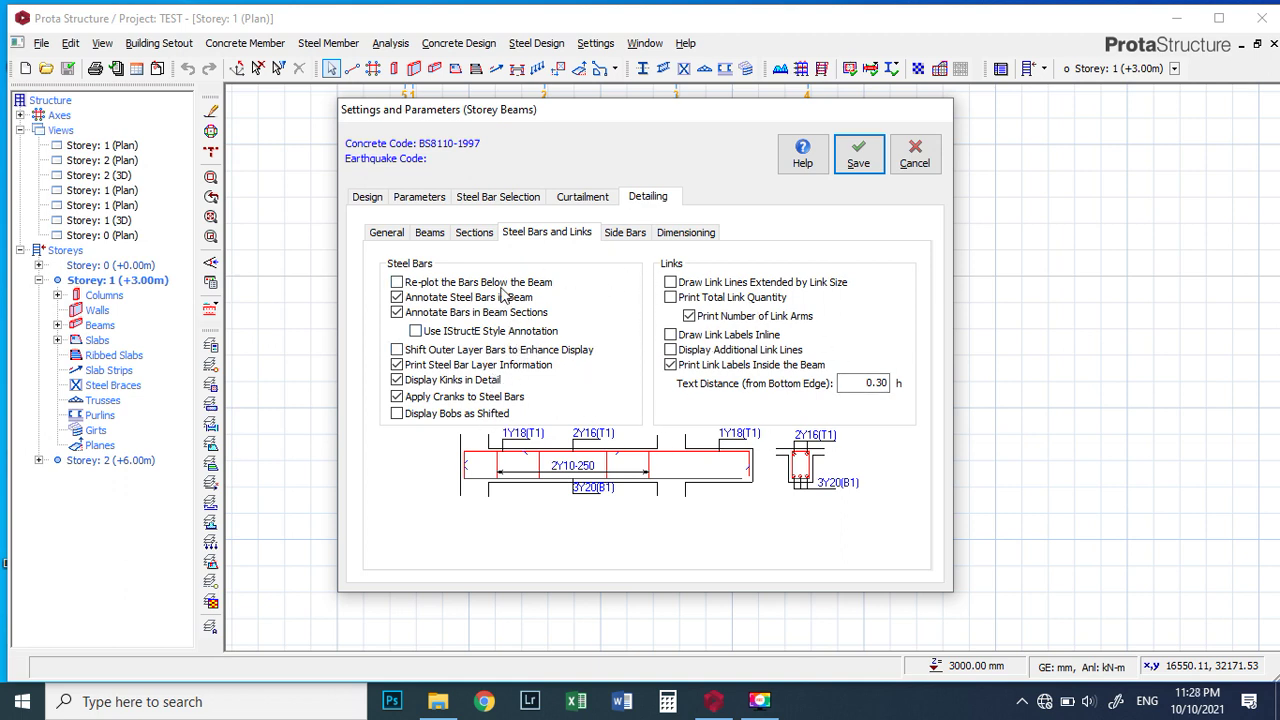
{"action": "left_click", "coordinate": [846, 170]}
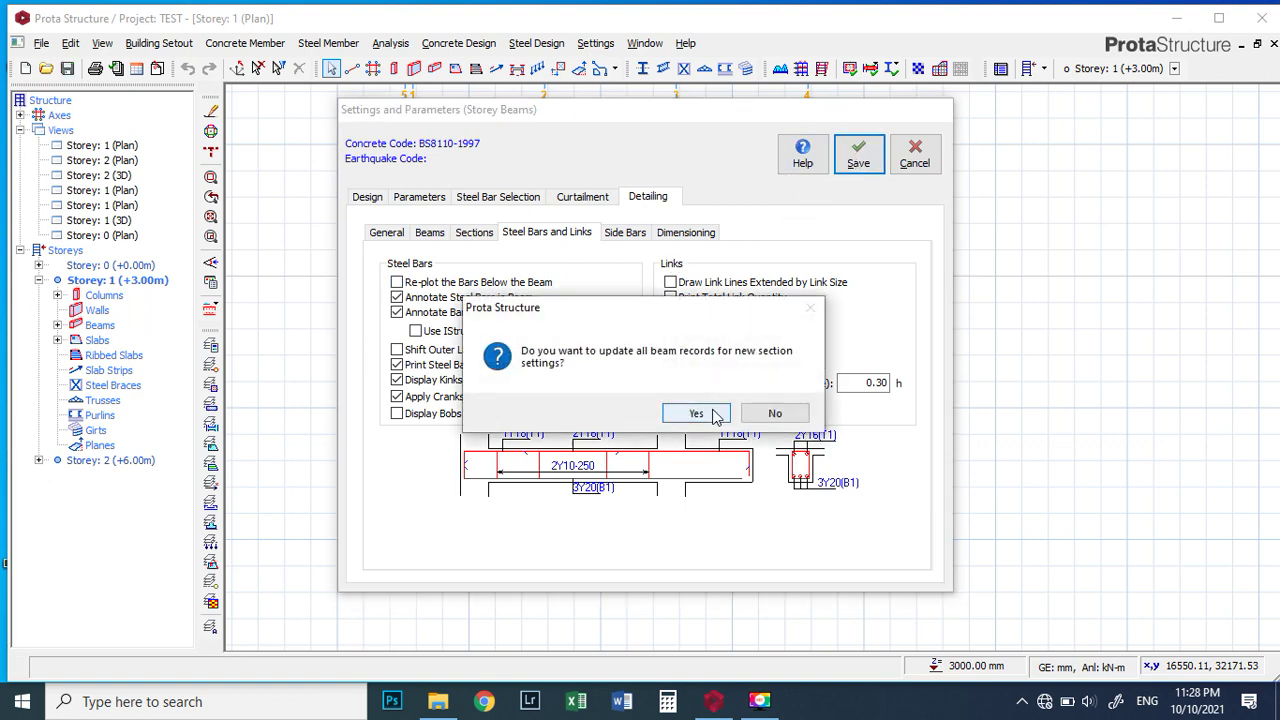
{"action": "left_click", "coordinate": [697, 414]}
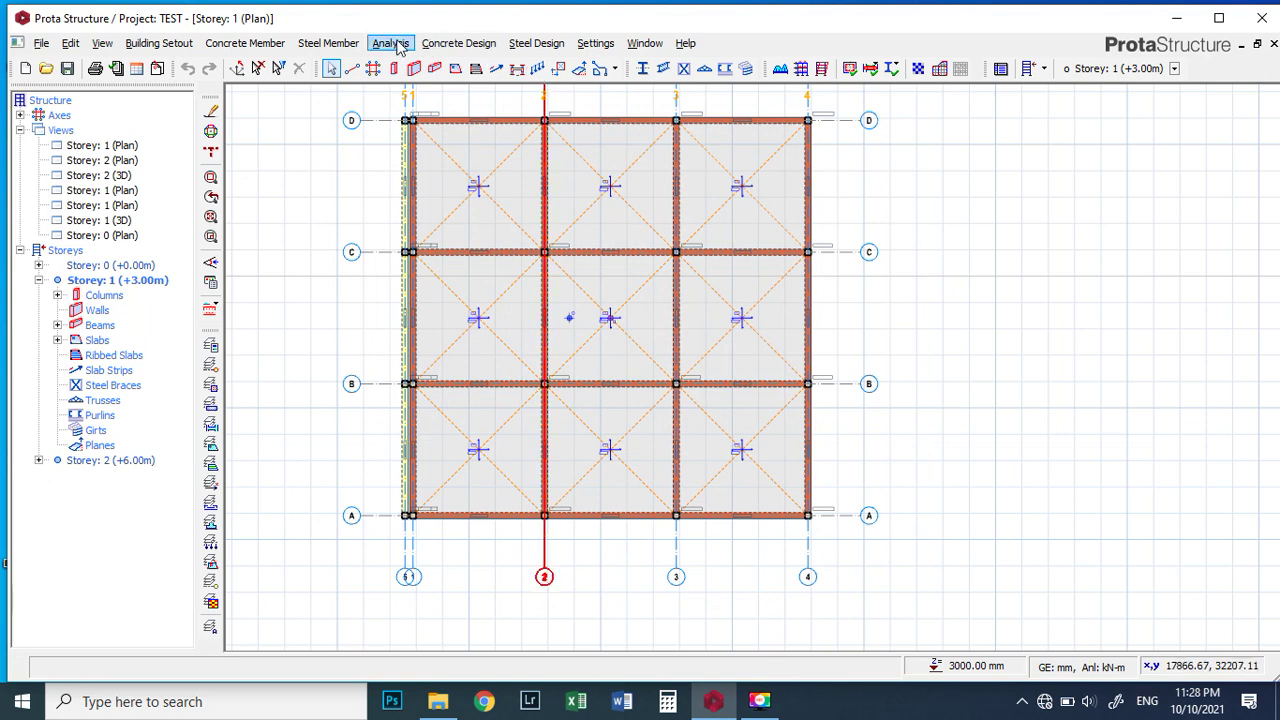
Run the batch FE chasedown for all storeys and transfer the decomposed slab loads to all beams in the building.
{"action": "left_click", "coordinate": [390, 43]}
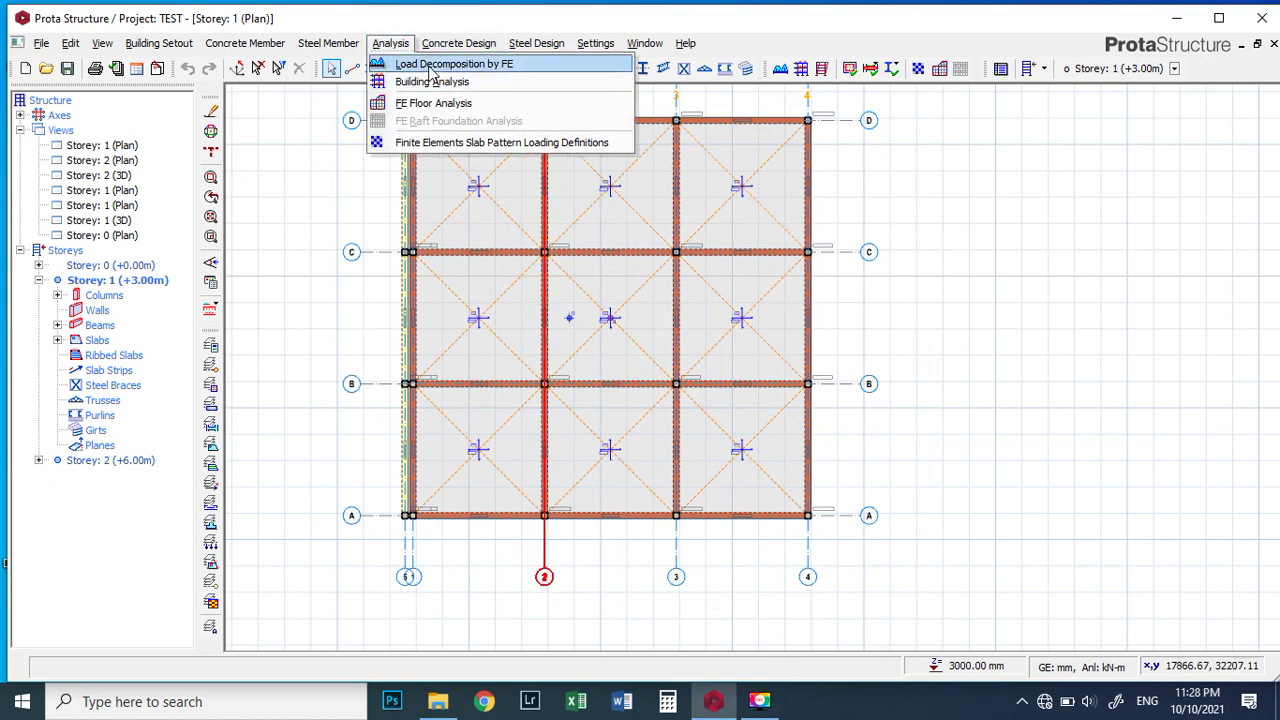
{"action": "left_click", "coordinate": [425, 82]}
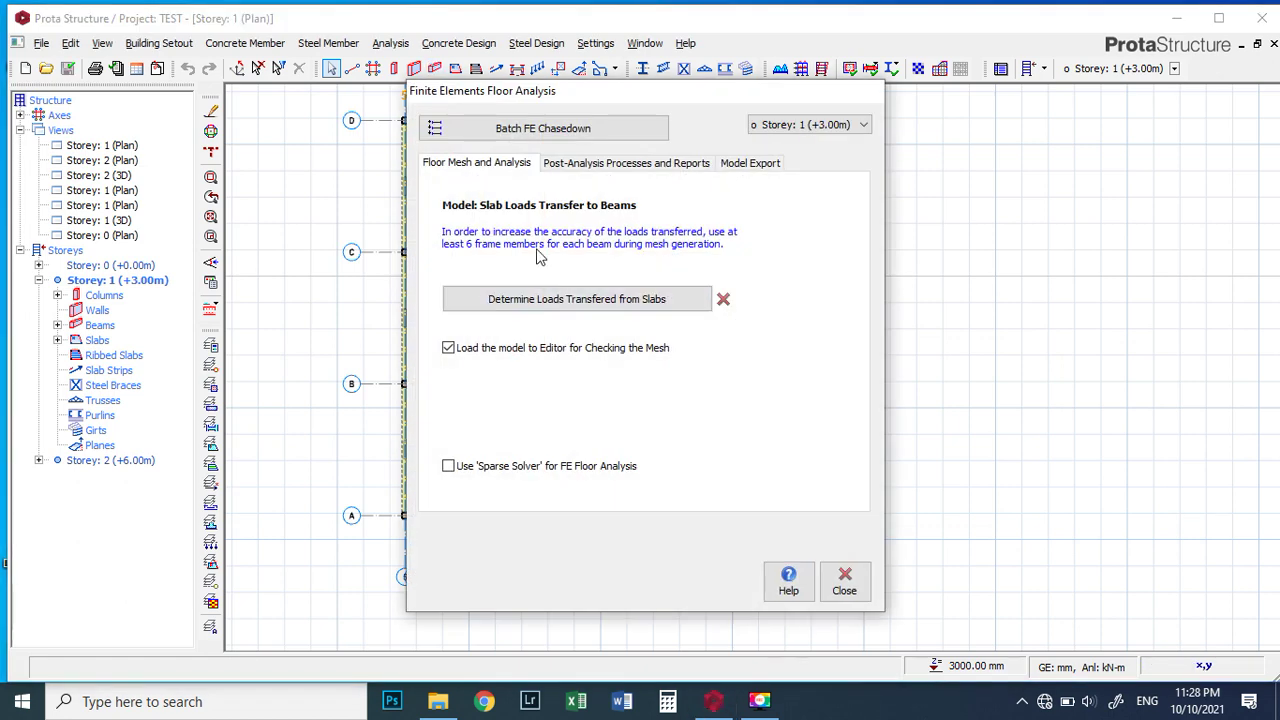
{"action": "left_click", "coordinate": [507, 131]}
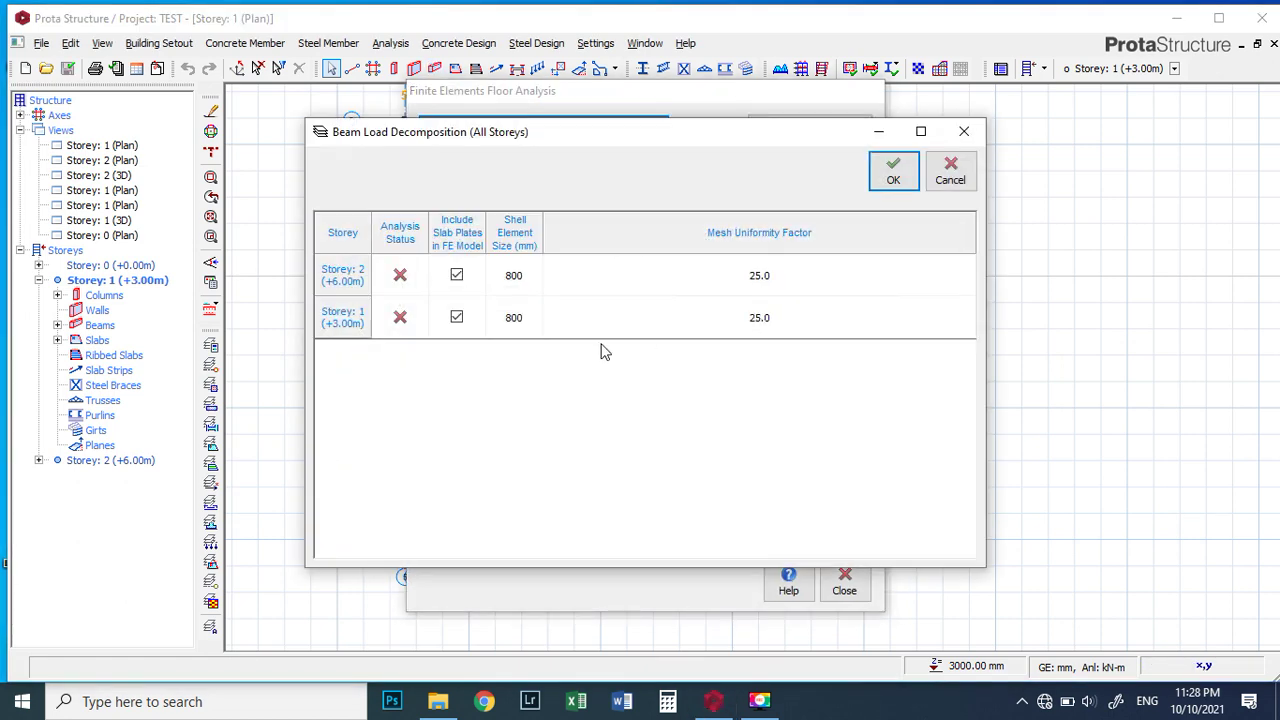
{"action": "left_click", "coordinate": [872, 183]}
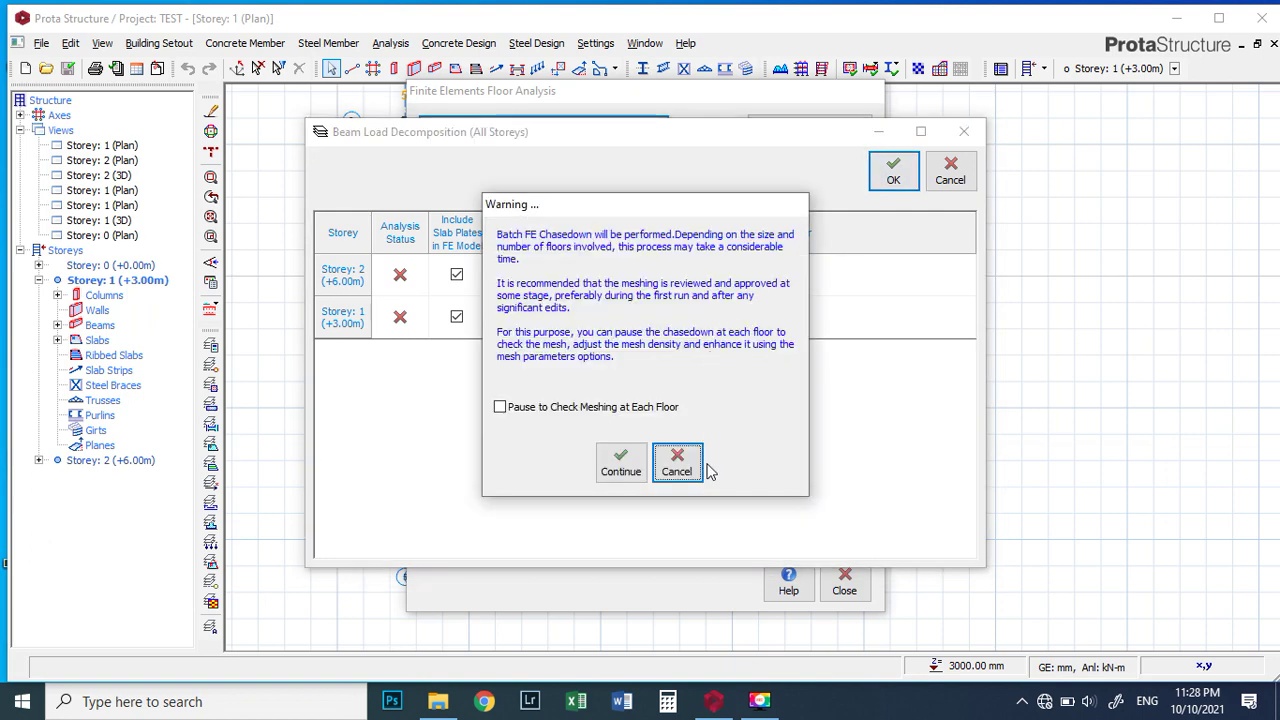
{"action": "left_click", "coordinate": [628, 458]}
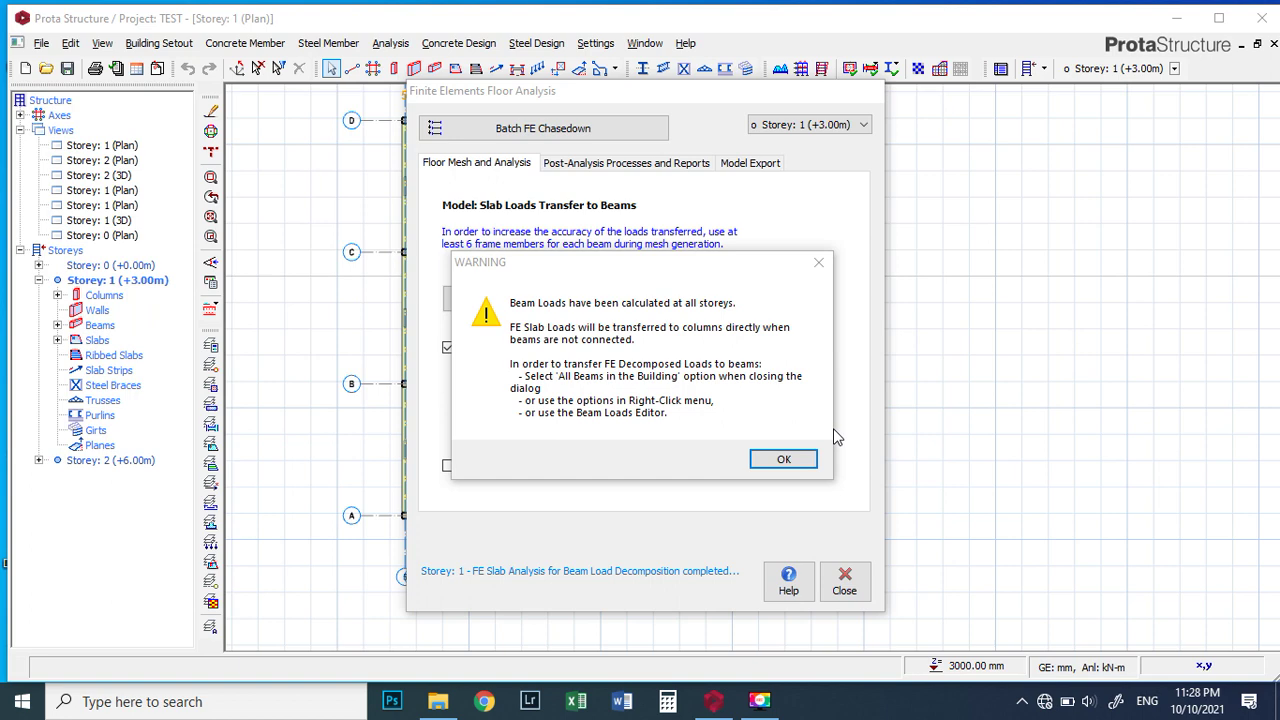
{"action": "left_click", "coordinate": [790, 464]}
{"action": "left_click", "coordinate": [844, 580]}
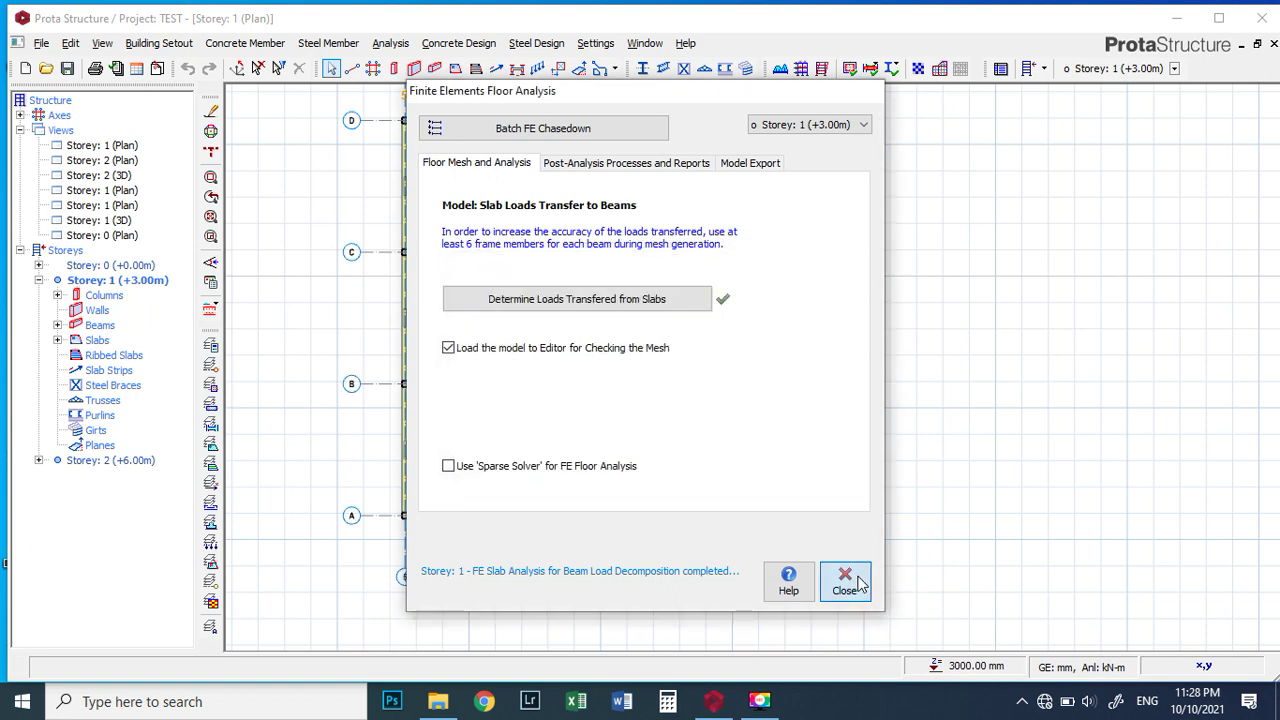
{"action": "left_click", "coordinate": [667, 420]}
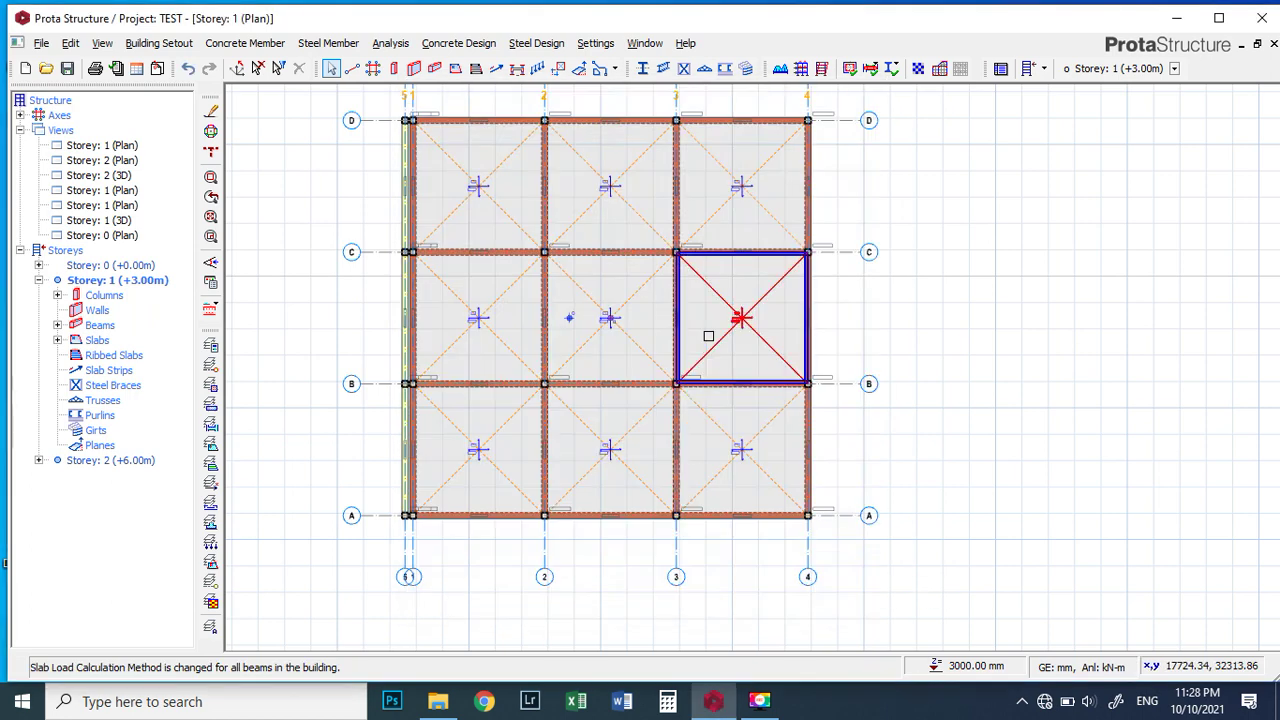
Run the building analysis with column/wall and beam reinforcement design included.
{"action": "left_click", "coordinate": [376, 46]}
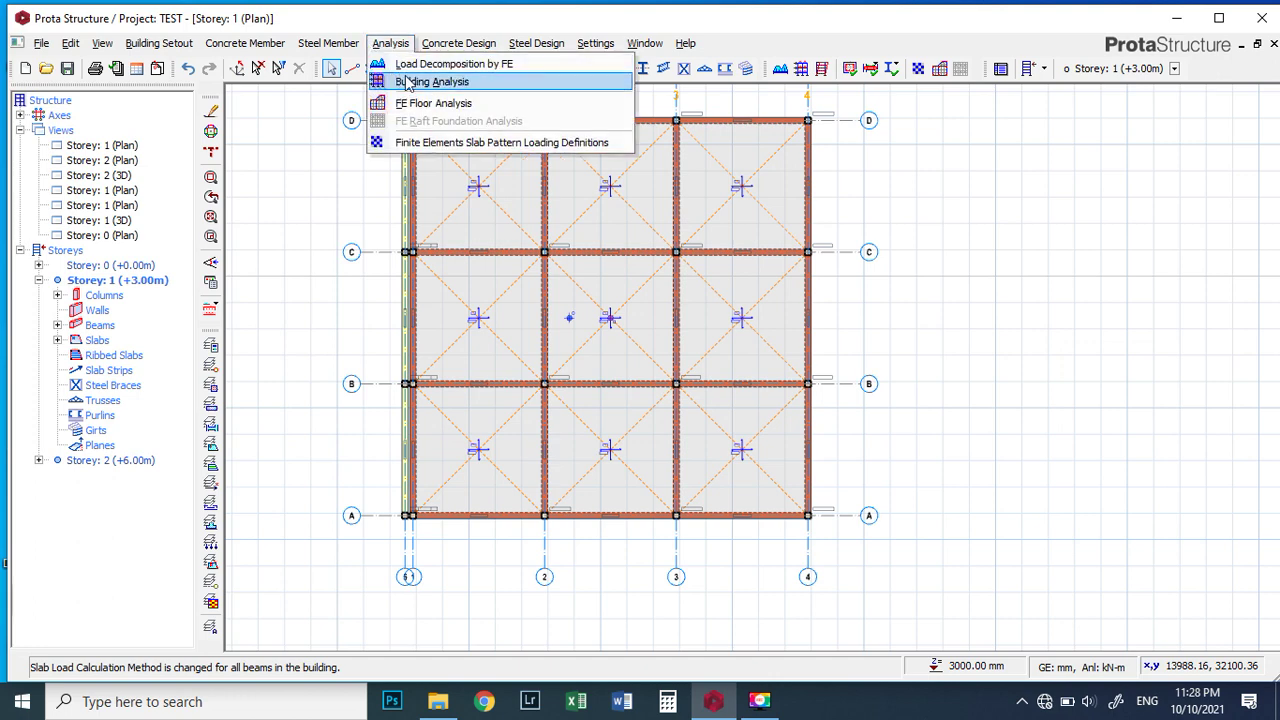
{"action": "left_click", "coordinate": [420, 80]}
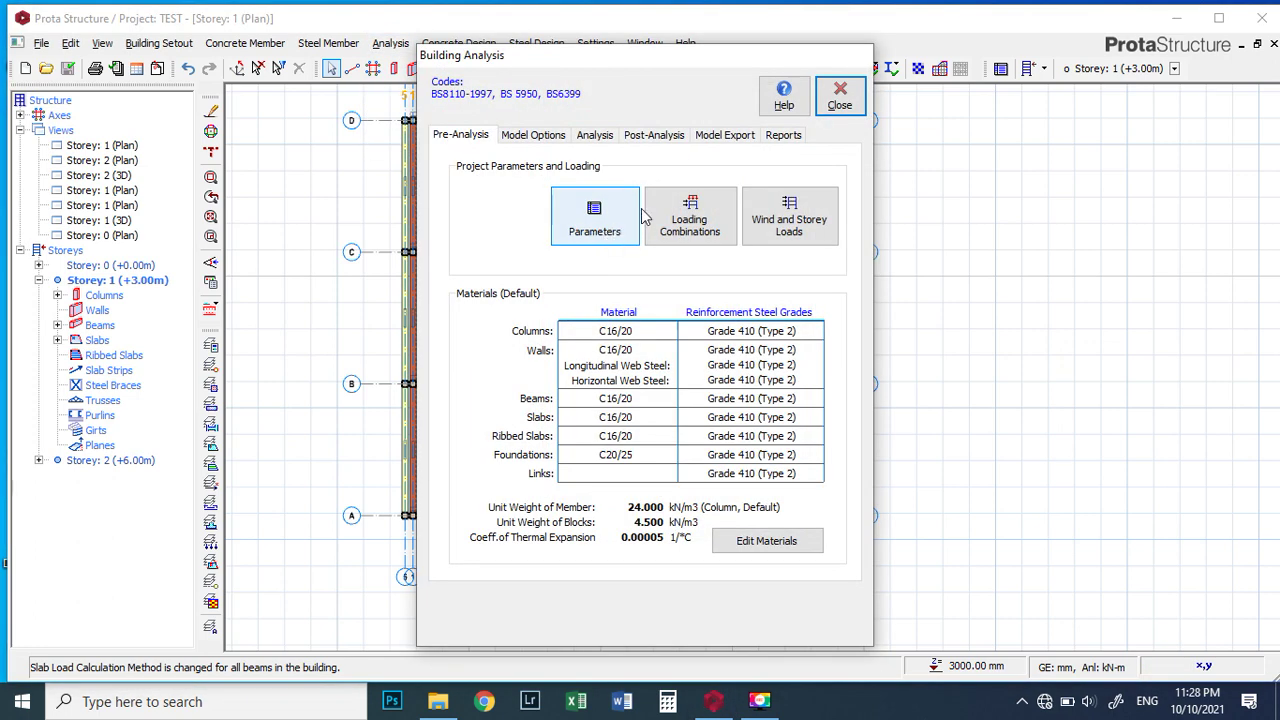
{"action": "left_click", "coordinate": [592, 136]}
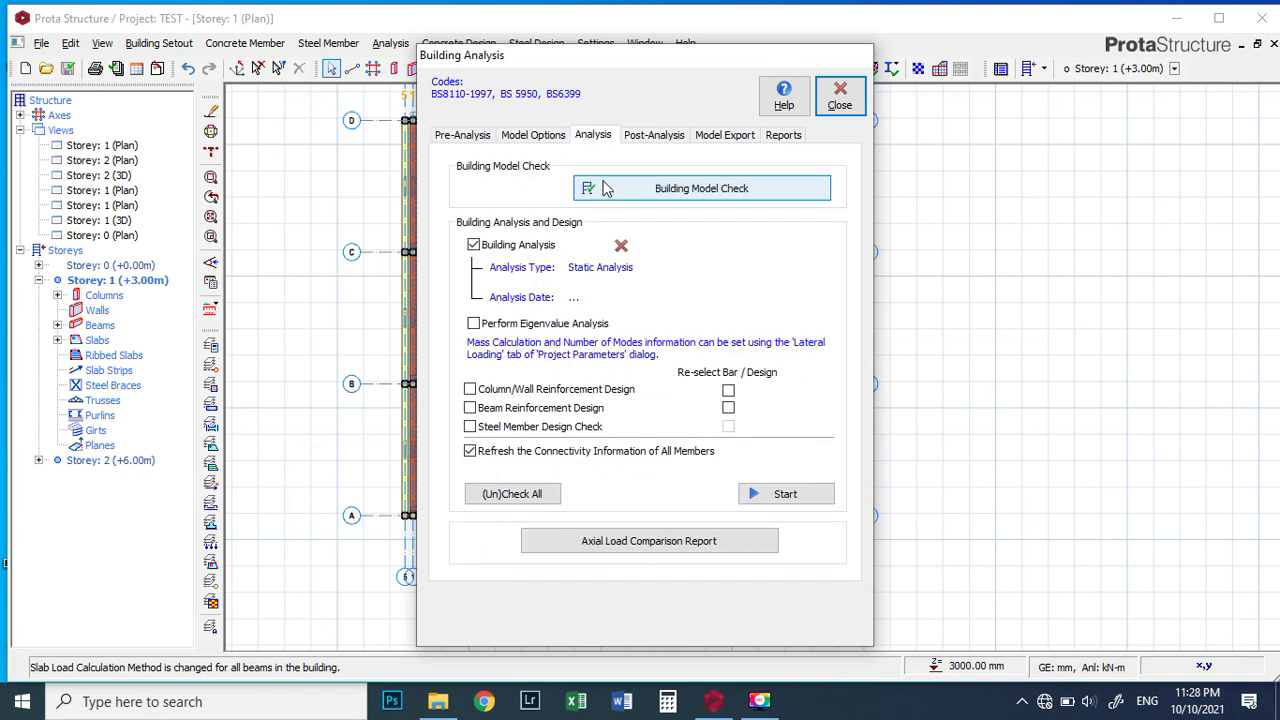
{"action": "left_click", "coordinate": [576, 390]}
{"action": "left_click", "coordinate": [564, 409]}
{"action": "left_click", "coordinate": [790, 496]}
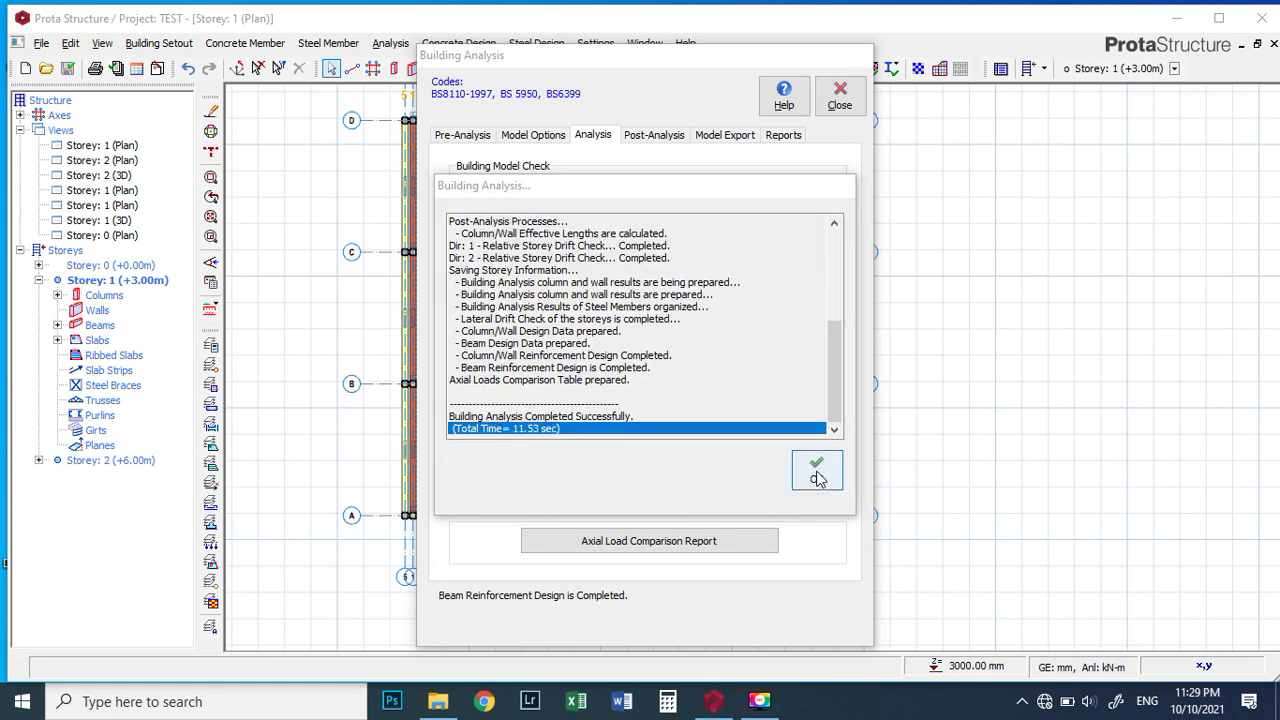
{"action": "left_click", "coordinate": [817, 472]}
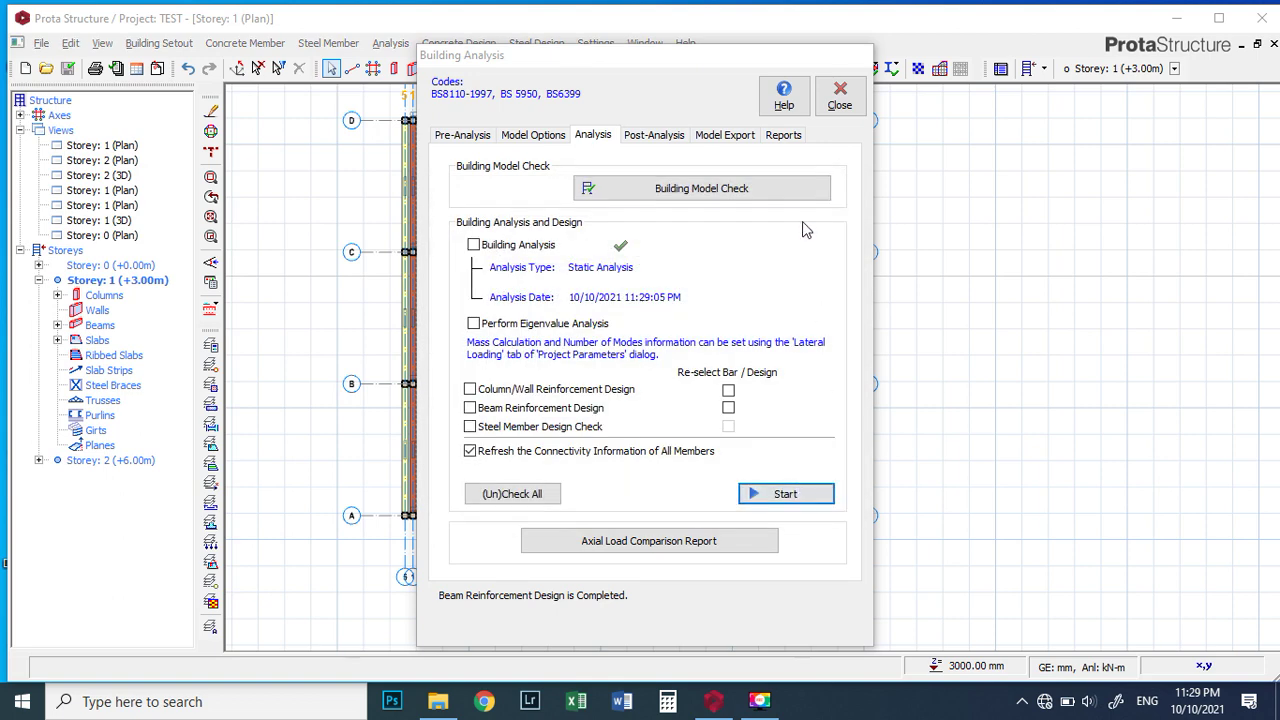
{"action": "left_click", "coordinate": [840, 96]}
Open the storey beam reinforcement design, review the steel bars of axis 3 on storey 1, and accept its design.
{"action": "left_click", "coordinate": [455, 44]}
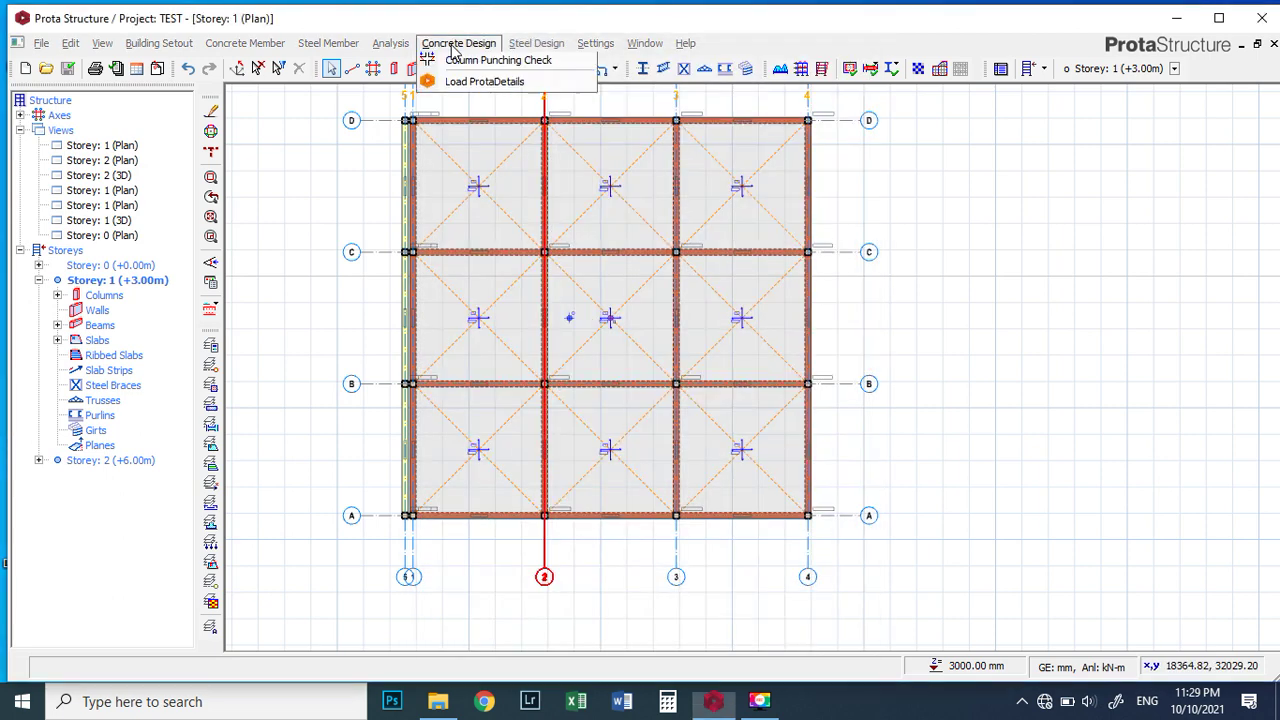
{"action": "mouse_move", "coordinate": [490, 84]}
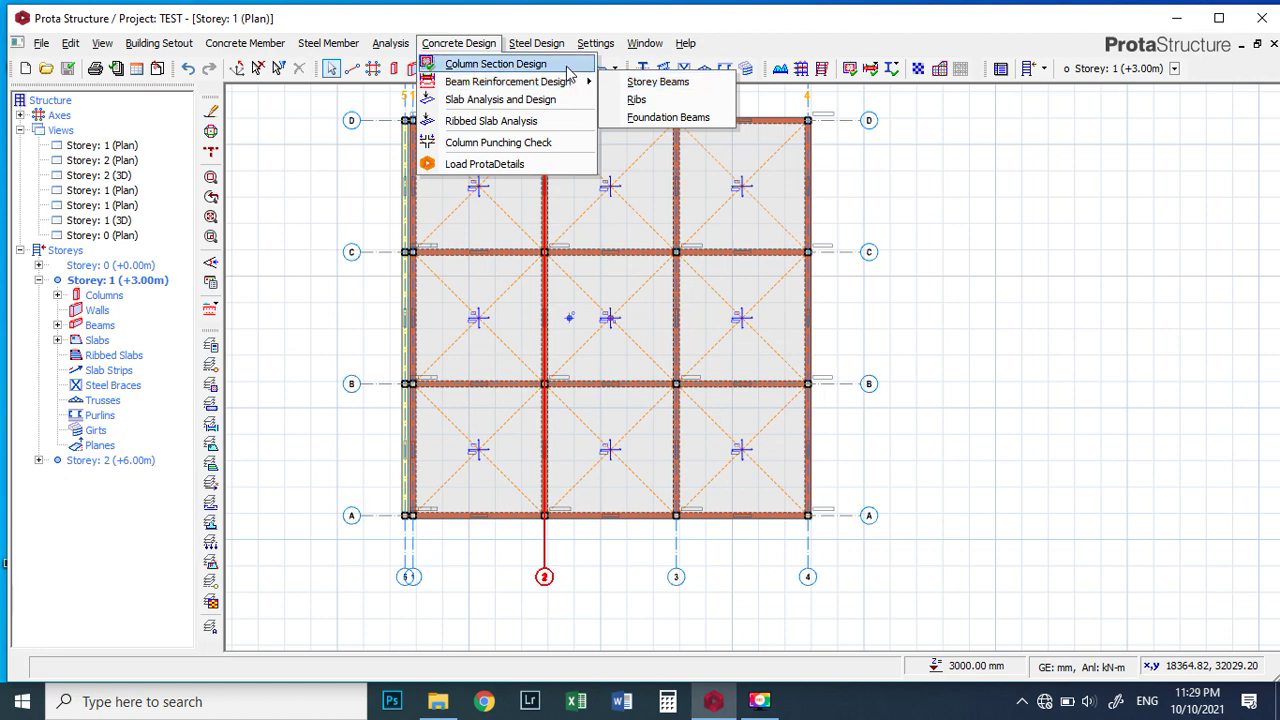
{"action": "left_click", "coordinate": [640, 84]}
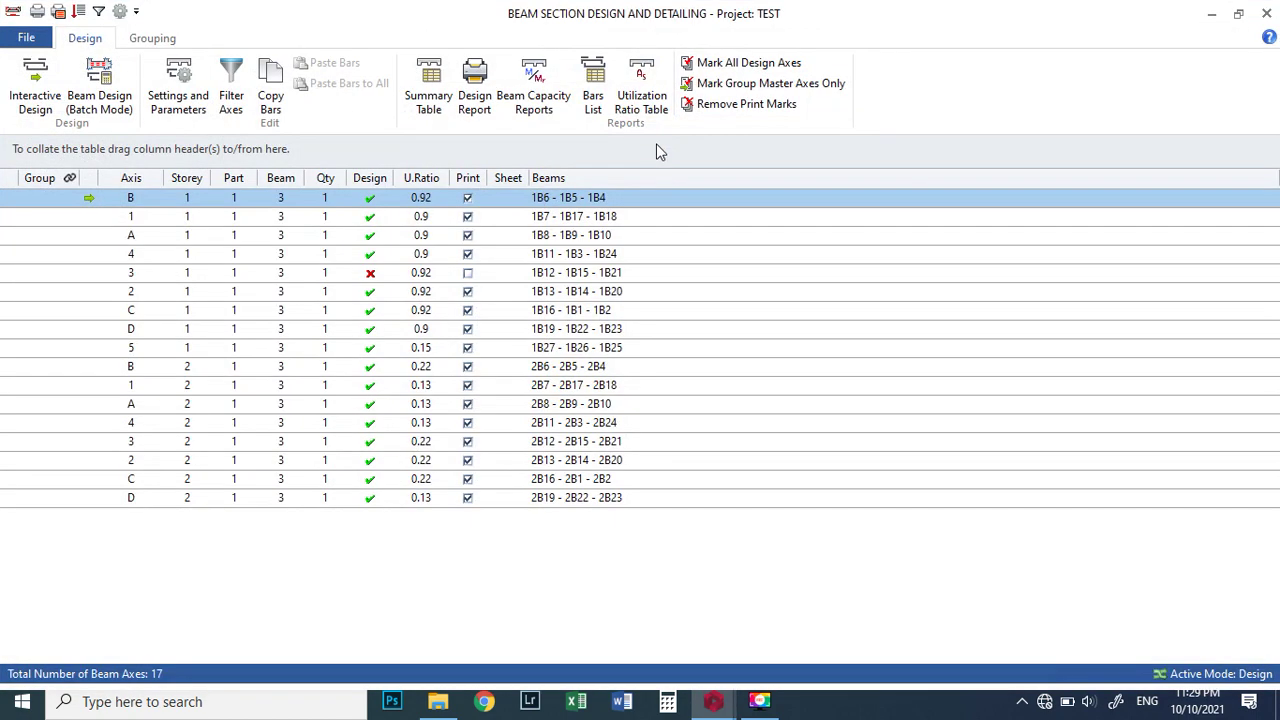
{"action": "left_click", "coordinate": [404, 275]}
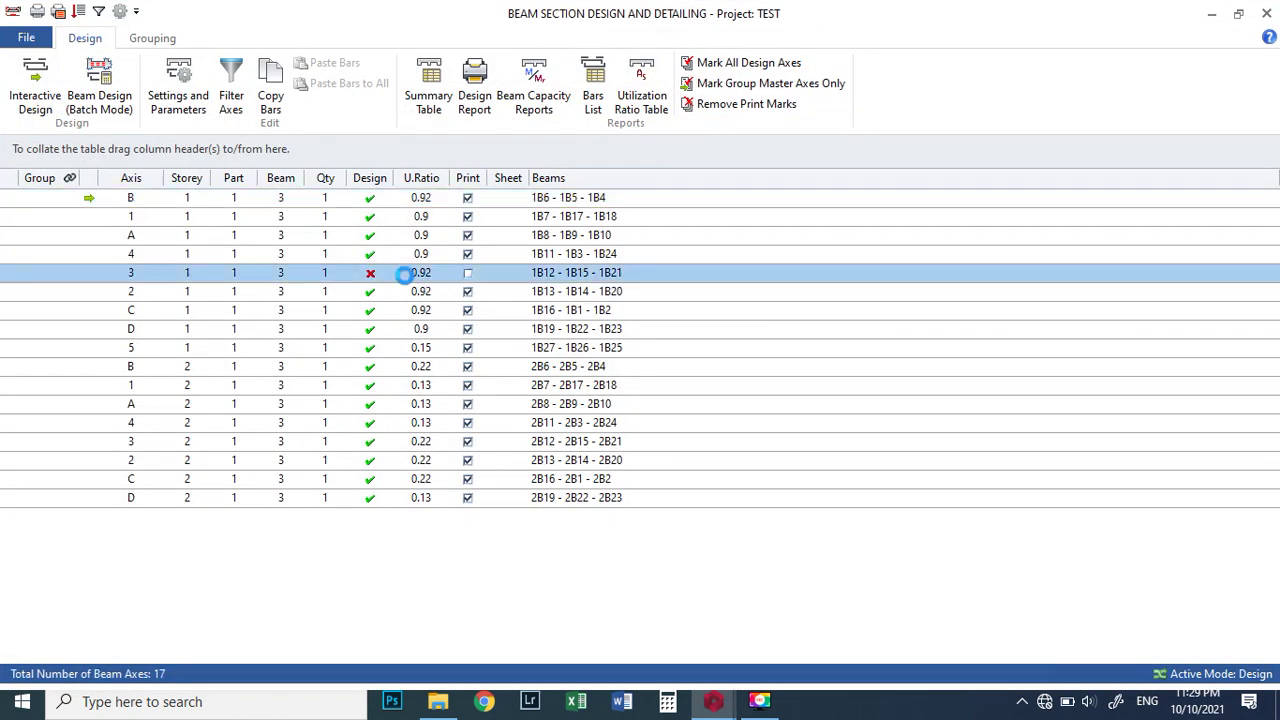
{"action": "double_click", "coordinate": [404, 274]}
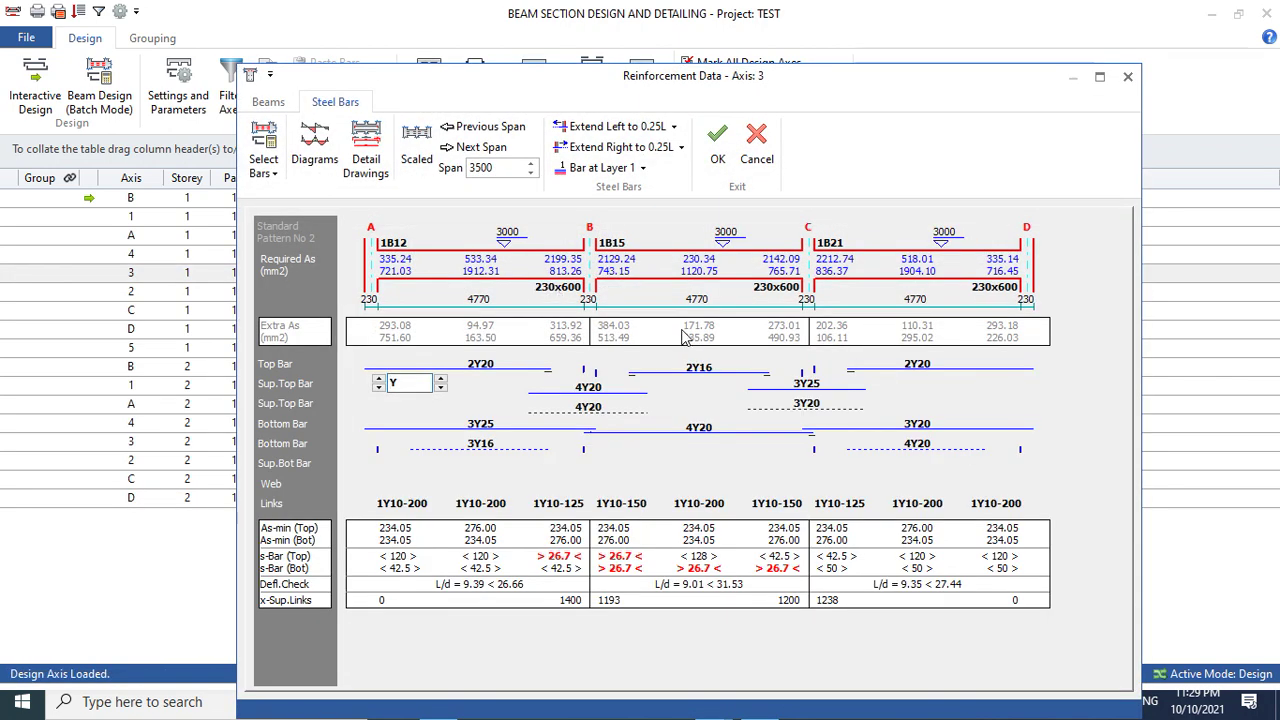
{"action": "left_click", "coordinate": [717, 145]}
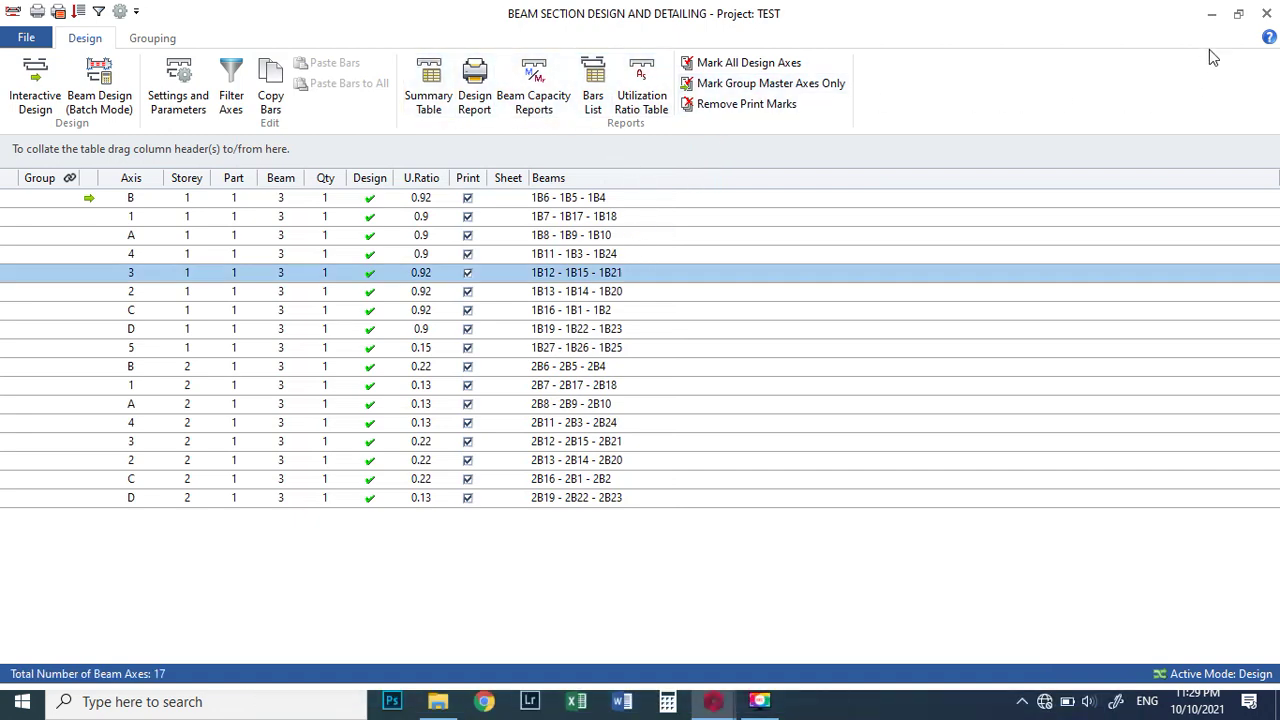
{"action": "left_click", "coordinate": [1214, 16]}
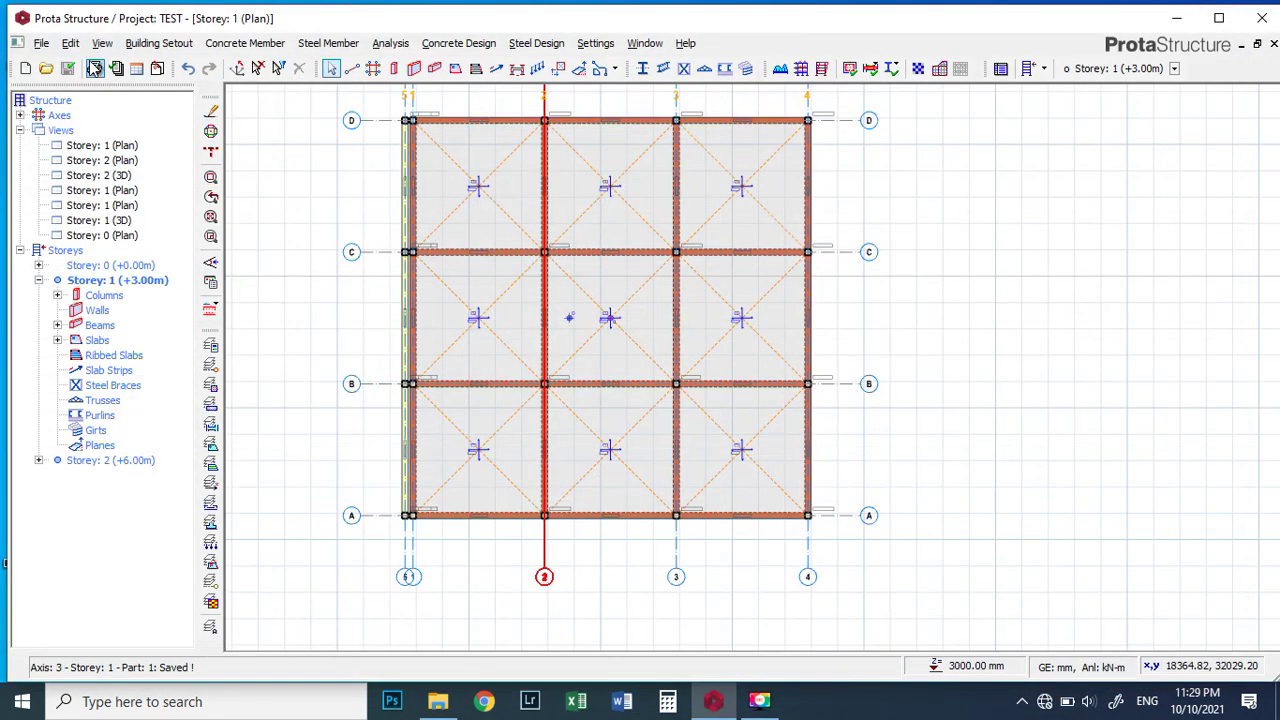
Switch to ProtaDetails from the structural model and start a new drawing.
{"action": "left_click", "coordinate": [465, 44]}
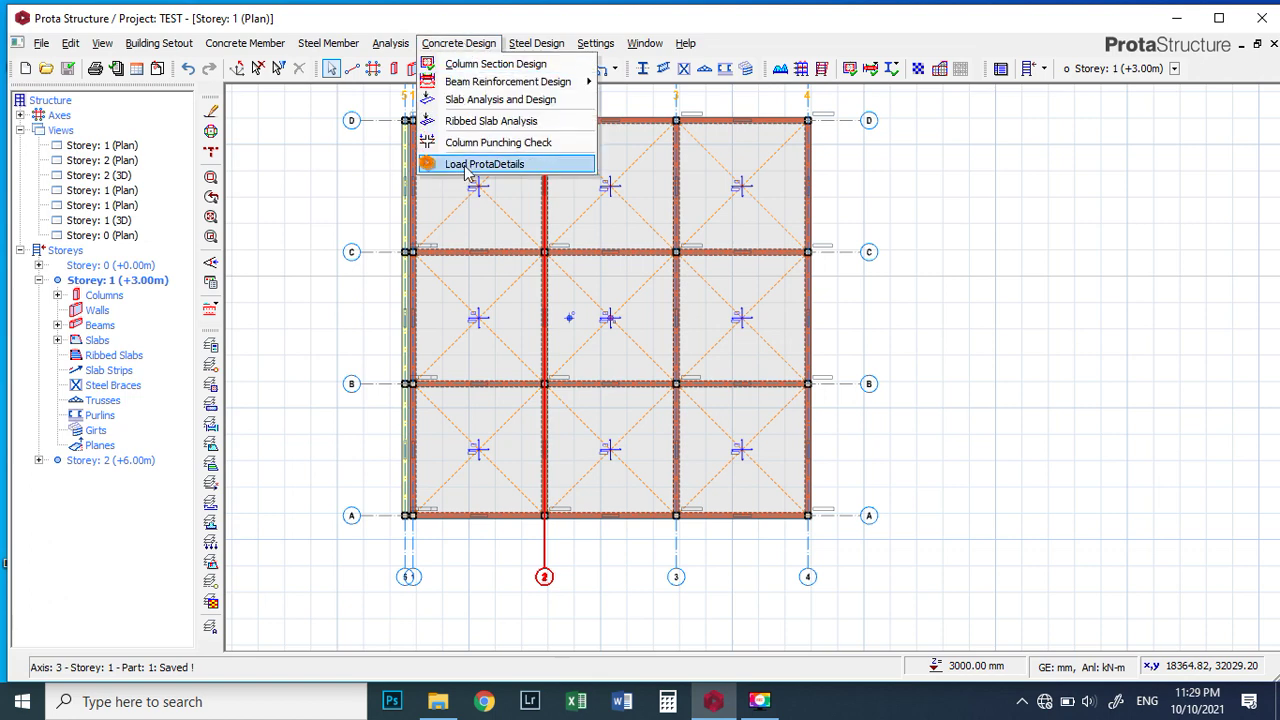
{"action": "left_click", "coordinate": [472, 166]}
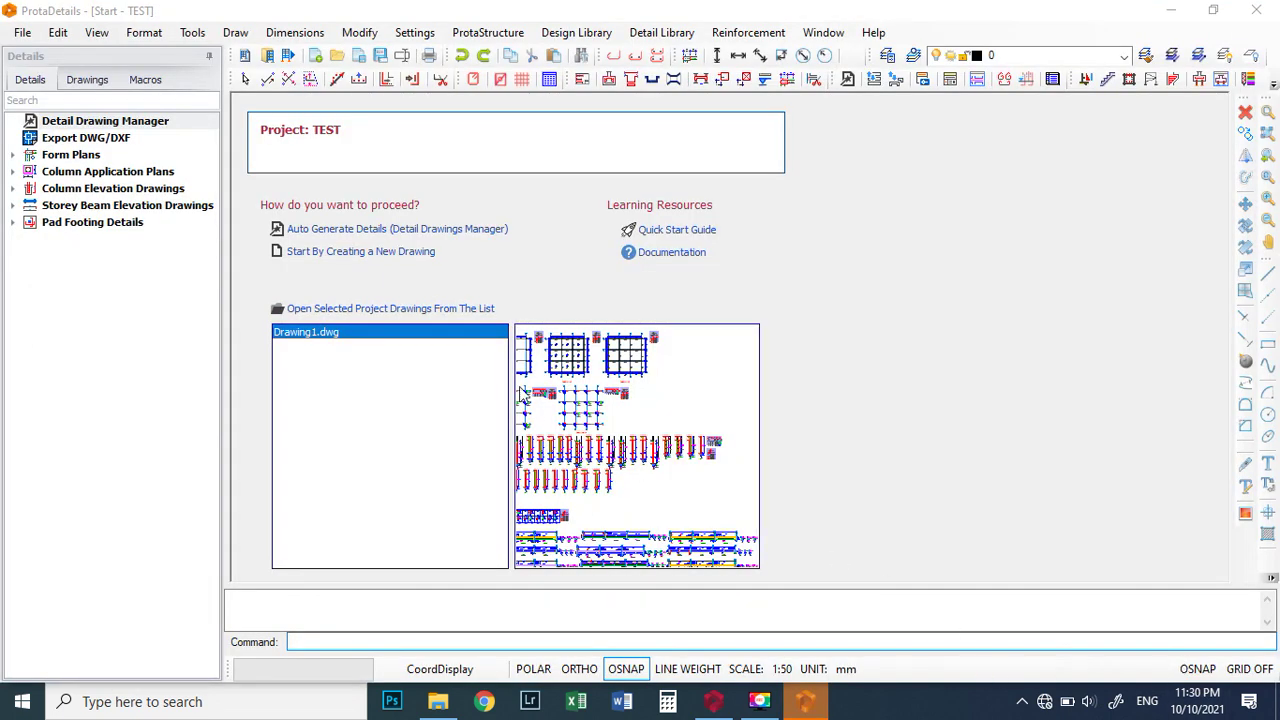
{"action": "left_click", "coordinate": [349, 254]}
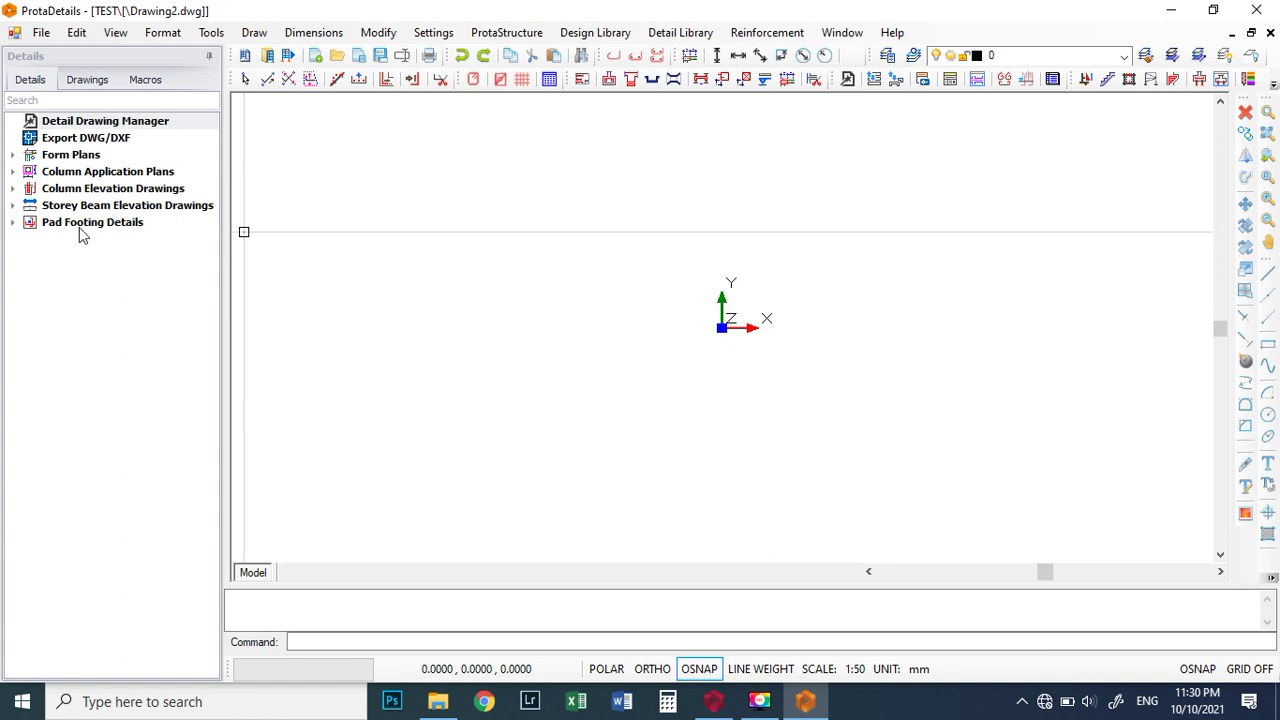
Draw the beam elevations of all storey 1 (+3.00m) axes at scale 1/25 and inspect the bar and link details of beam 1B6.
{"action": "left_click", "coordinate": [13, 206]}
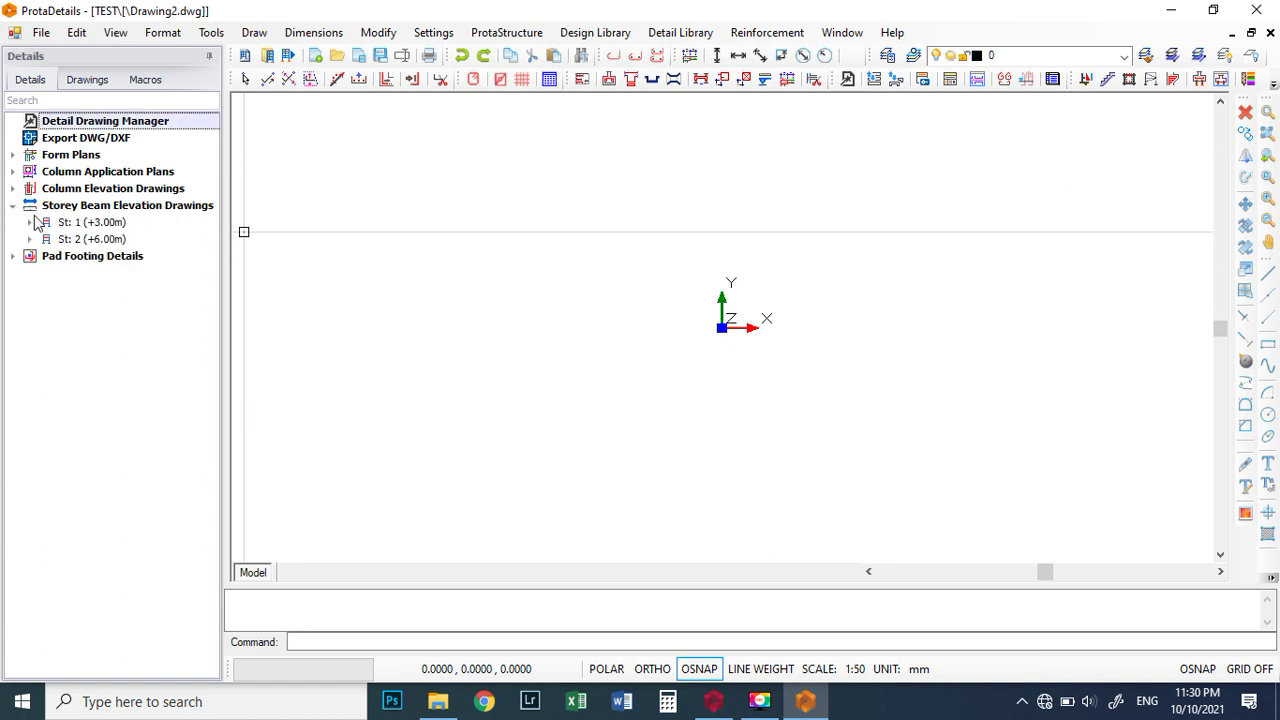
{"action": "left_click", "coordinate": [100, 224]}
{"action": "right_click", "coordinate": [100, 224]}
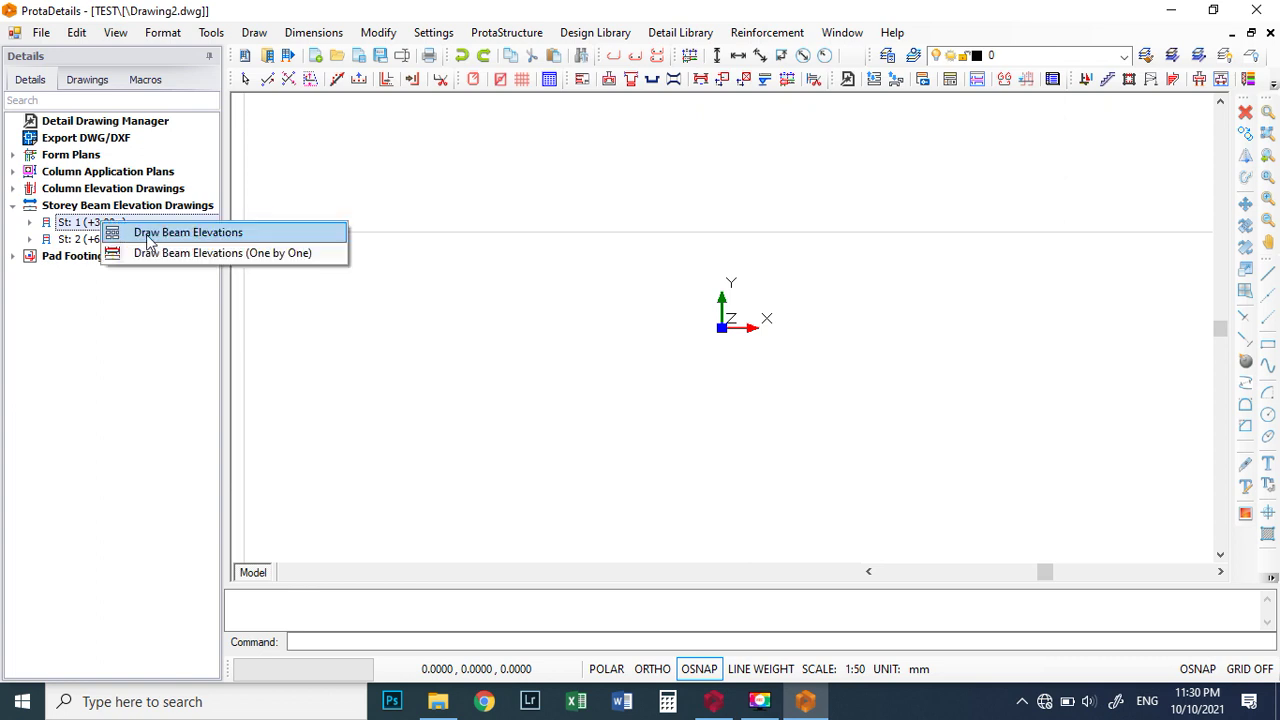
{"action": "left_click", "coordinate": [147, 234]}
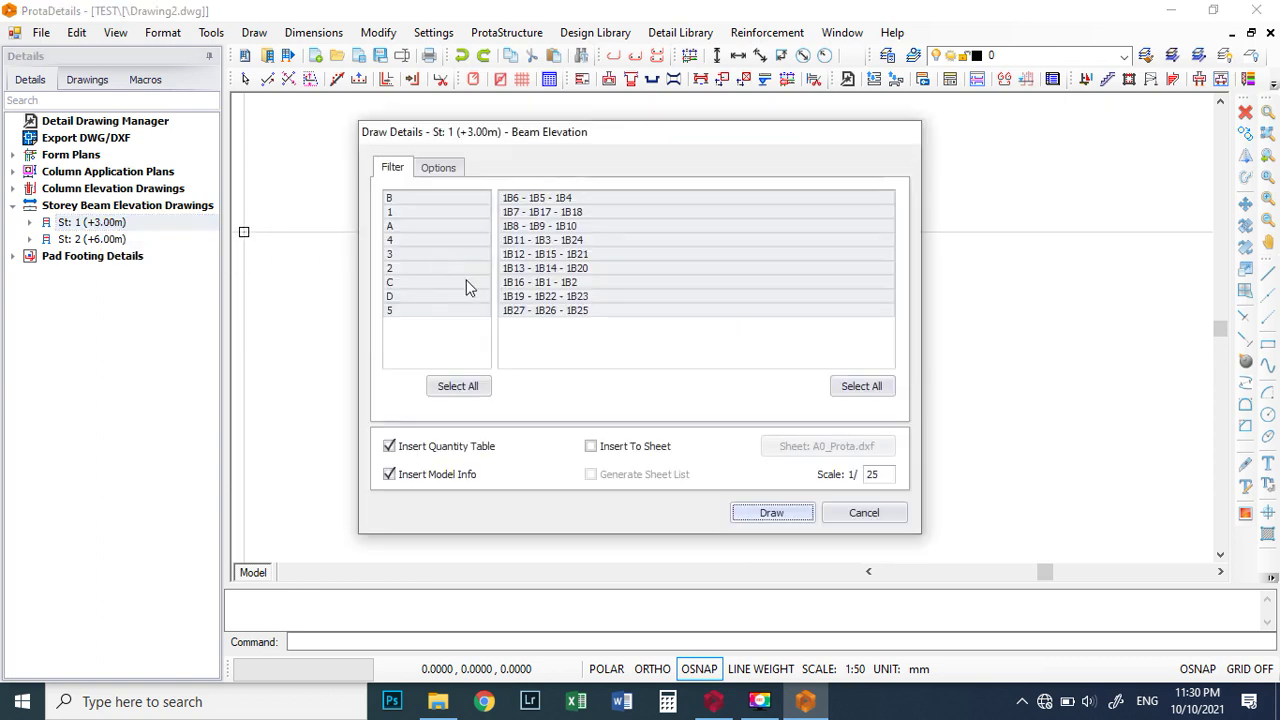
{"action": "left_click", "coordinate": [776, 513]}
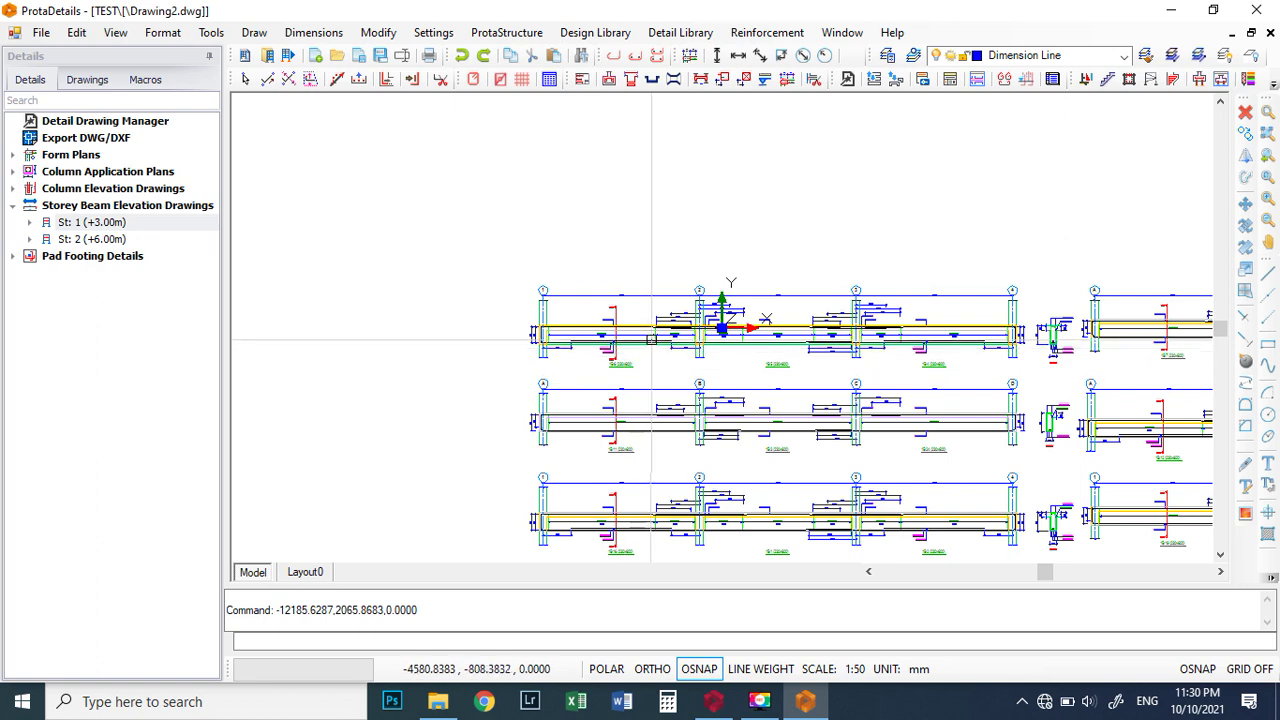
{"action": "scroll", "coordinate": [555, 331], "scroll_direction": "up", "scroll_amount": 4}
{"action": "scroll", "coordinate": [555, 331], "scroll_direction": "down", "scroll_amount": 4}
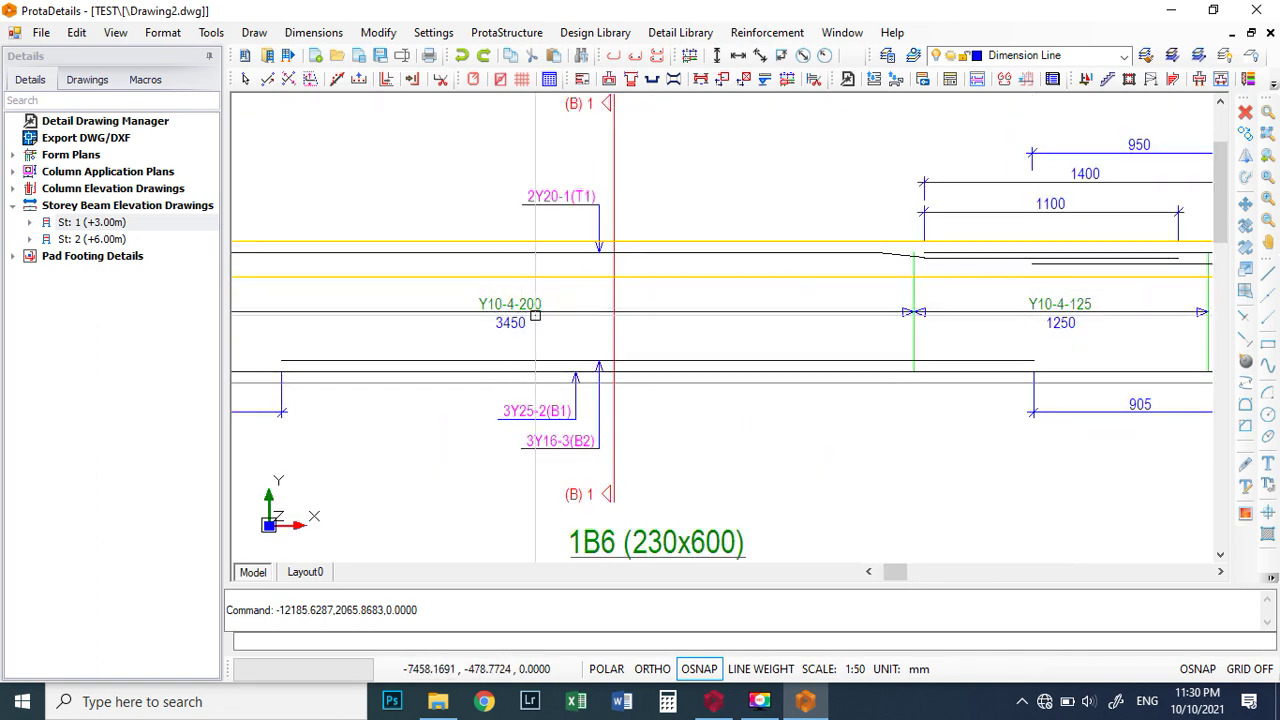
{"action": "scroll", "coordinate": [624, 345], "scroll_direction": "up", "scroll_amount": 3}
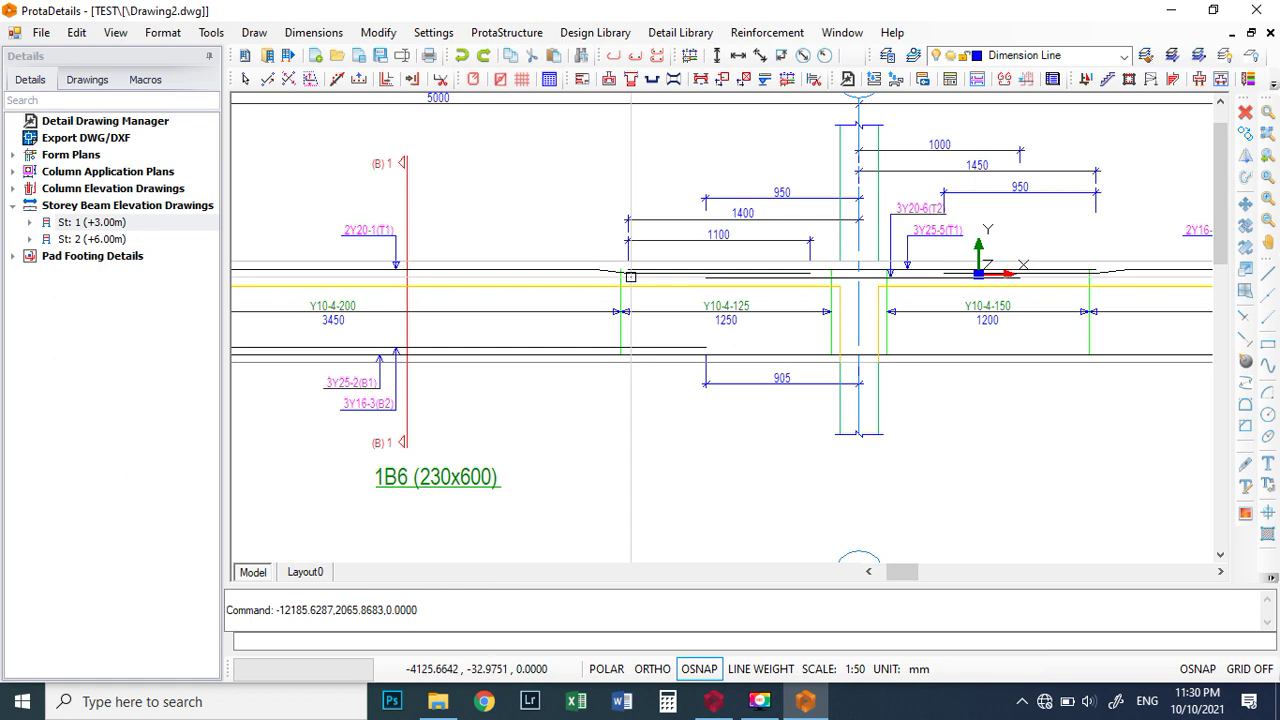
{"action": "scroll", "coordinate": [984, 329], "scroll_direction": "down", "scroll_amount": 1}
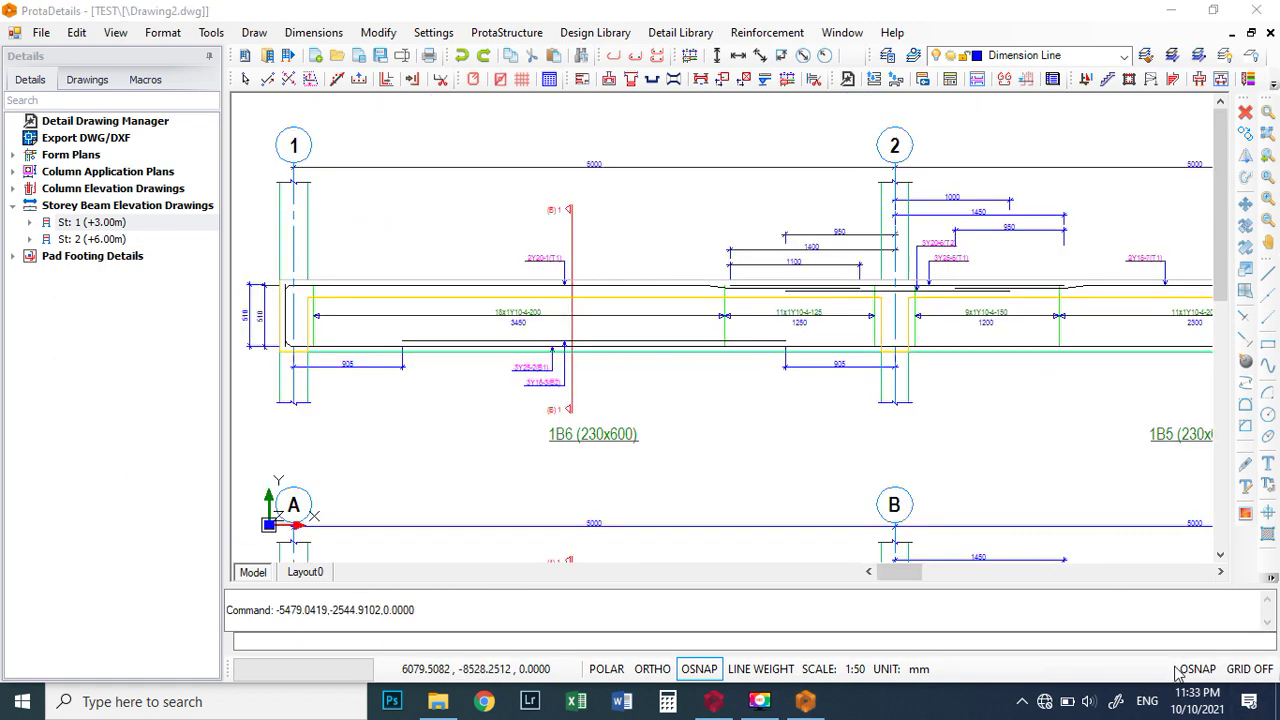
Examine the link label and the top and bottom bar labels of beam 1B6 in the storey 1 elevation drawing.
{"action": "scroll", "coordinate": [497, 341], "scroll_direction": "up", "scroll_amount": 5}
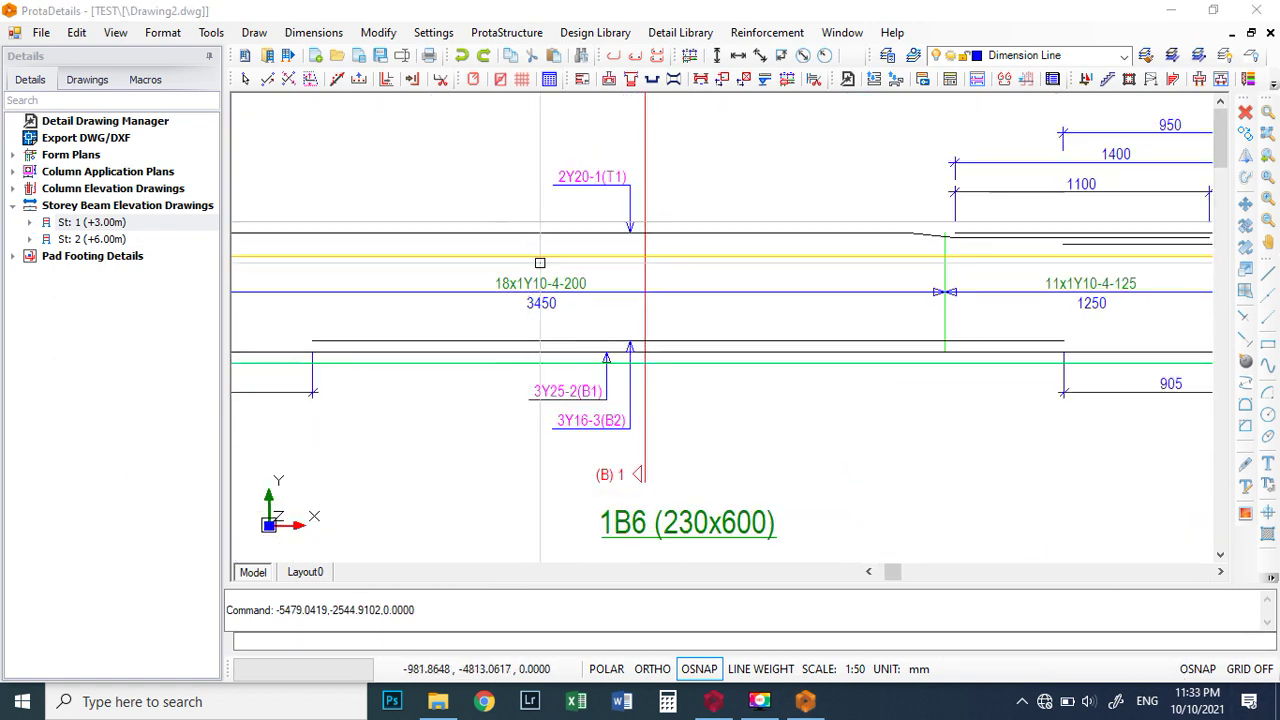
{"action": "scroll", "coordinate": [503, 266], "scroll_direction": "down", "scroll_amount": 2}
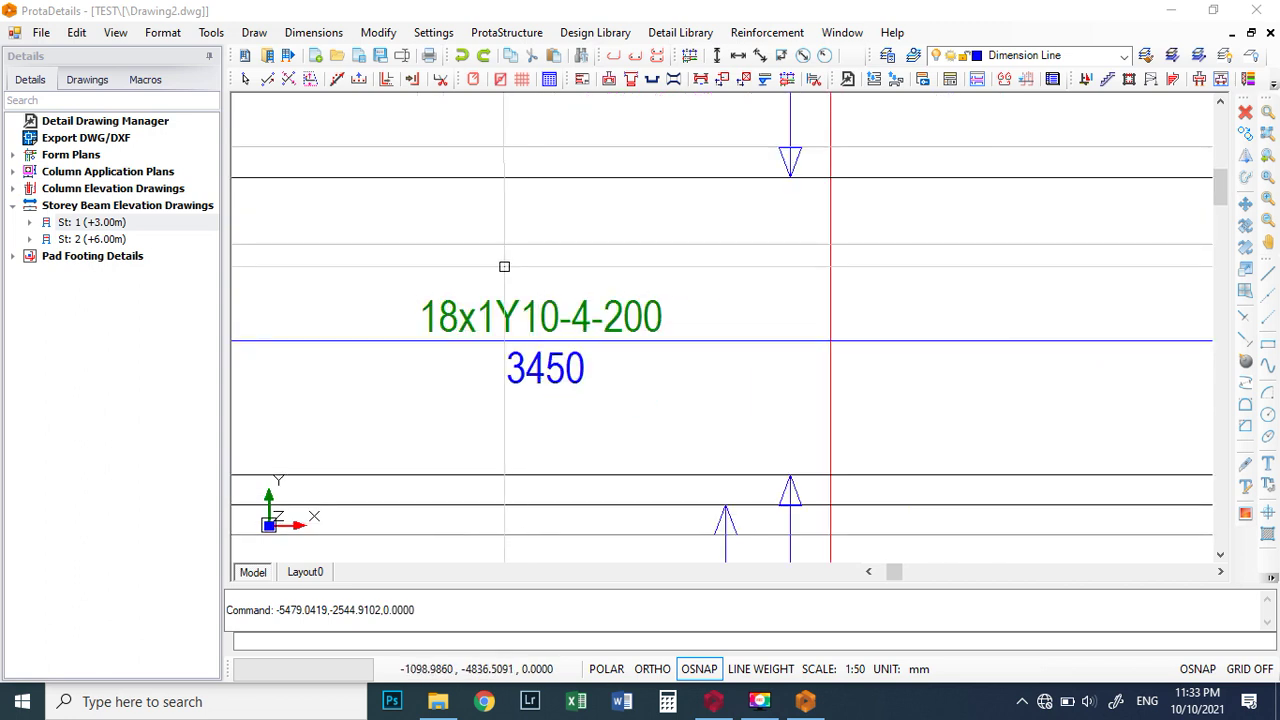
{"action": "scroll", "coordinate": [466, 291], "scroll_direction": "up", "scroll_amount": 2}
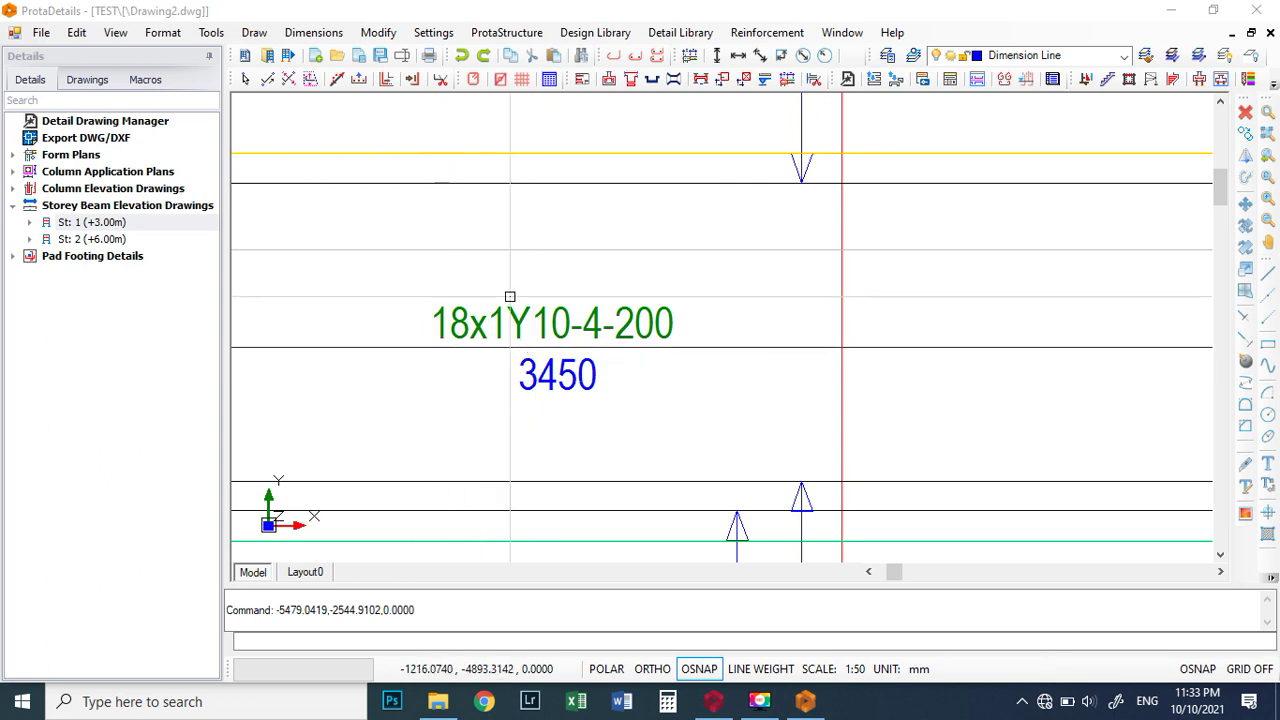
{"action": "scroll", "coordinate": [512, 294], "scroll_direction": "down", "scroll_amount": 2}
{"action": "scroll", "coordinate": [540, 300], "scroll_direction": "up", "scroll_amount": 2}
{"action": "scroll", "coordinate": [606, 326], "scroll_direction": "up", "scroll_amount": 2}
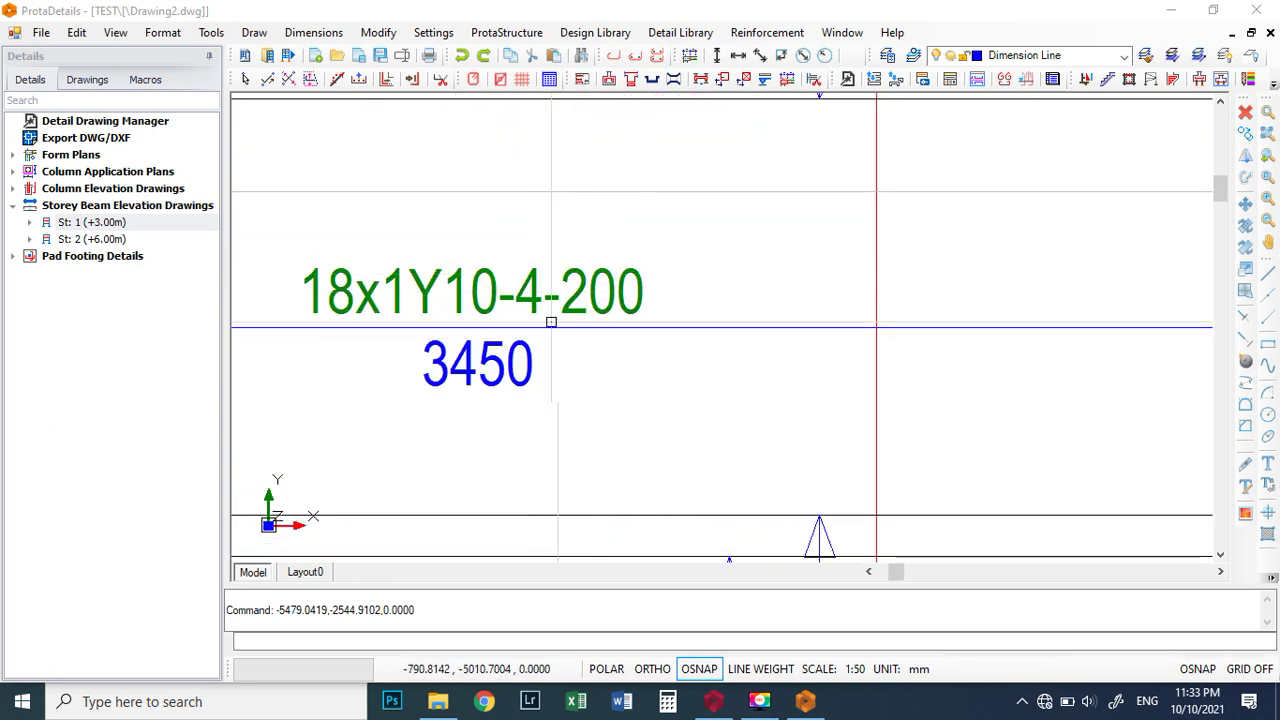
{"action": "scroll", "coordinate": [490, 295], "scroll_direction": "down", "scroll_amount": 2}
{"action": "scroll", "coordinate": [477, 293], "scroll_direction": "up", "scroll_amount": 1}
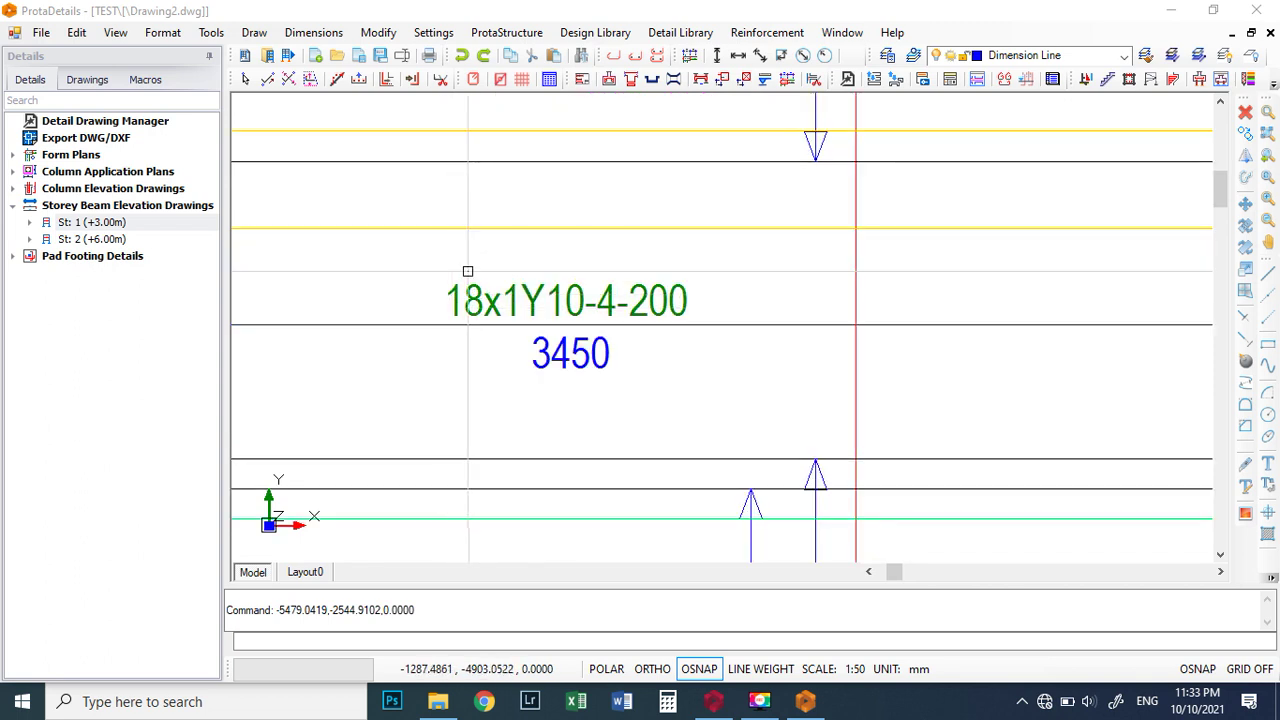
{"action": "scroll", "coordinate": [490, 298], "scroll_direction": "down", "scroll_amount": 1}
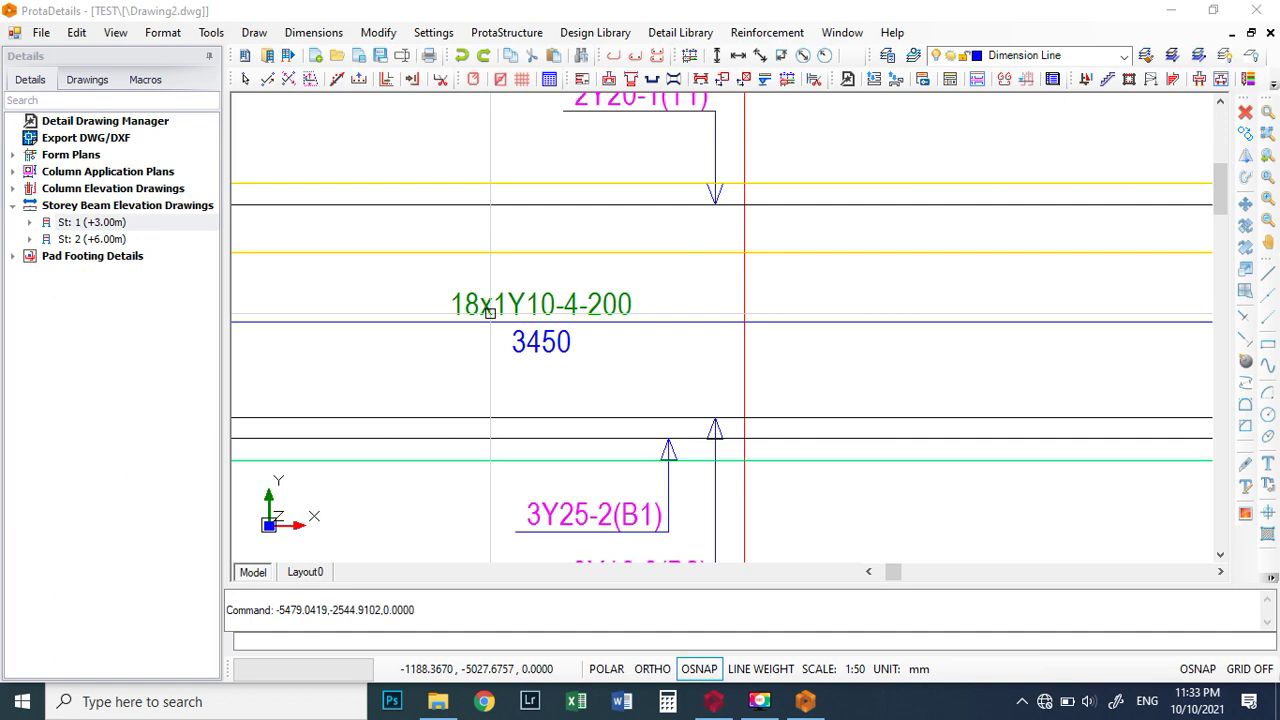
{"action": "scroll", "coordinate": [628, 317], "scroll_direction": "down", "scroll_amount": 3}
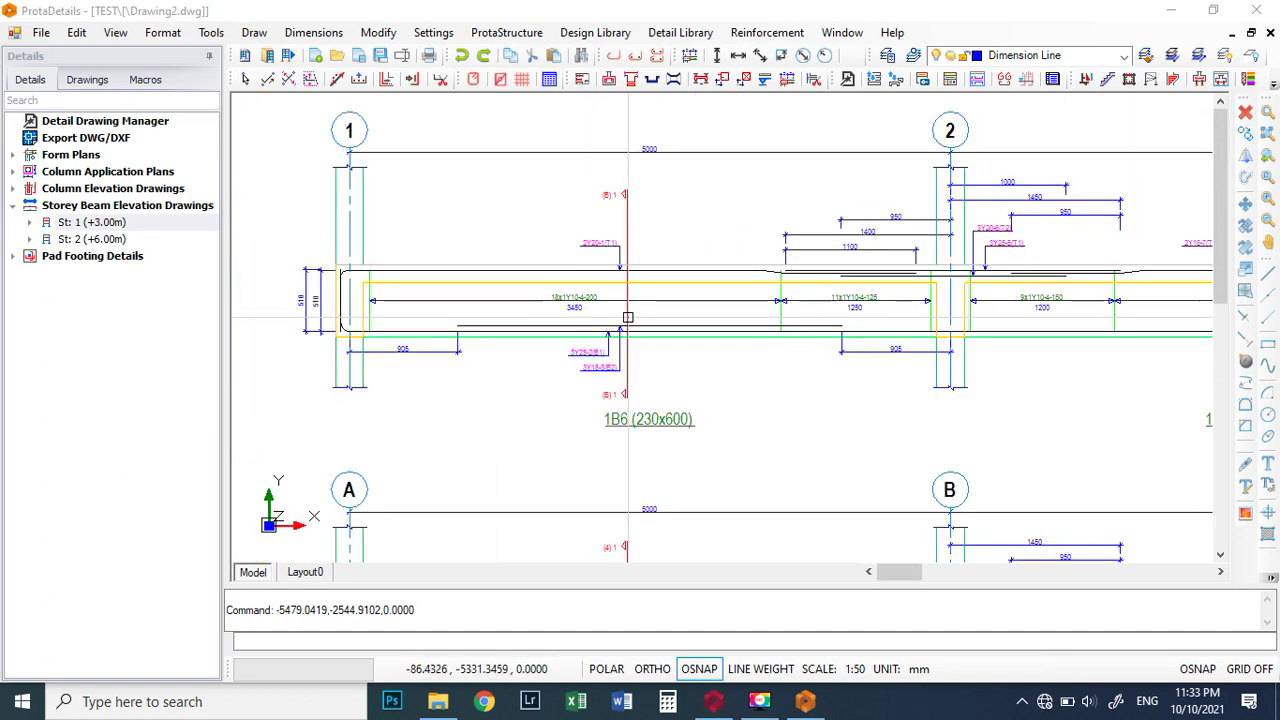
{"action": "scroll", "coordinate": [771, 289], "scroll_direction": "up", "scroll_amount": 2}
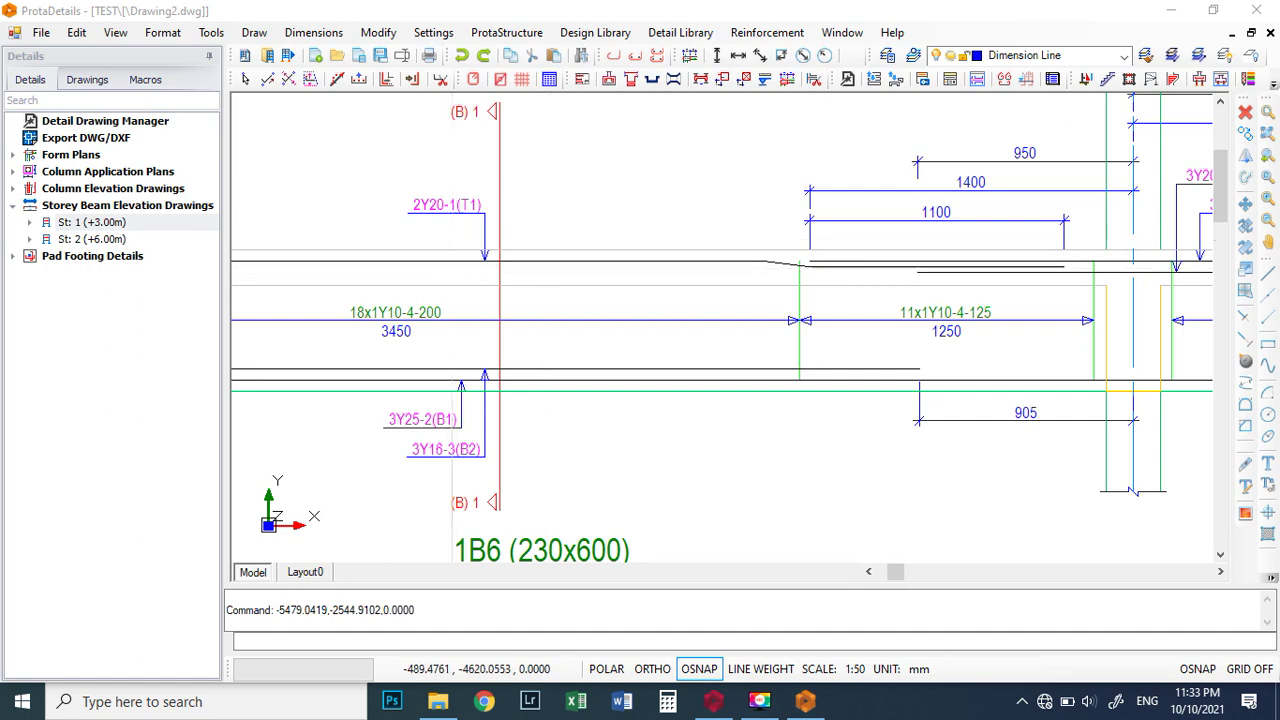
{"action": "scroll", "coordinate": [500, 251], "scroll_direction": "up", "scroll_amount": 1}
{"action": "scroll", "coordinate": [400, 280], "scroll_direction": "down", "scroll_amount": 2}
{"action": "scroll", "coordinate": [429, 271], "scroll_direction": "up", "scroll_amount": 2}
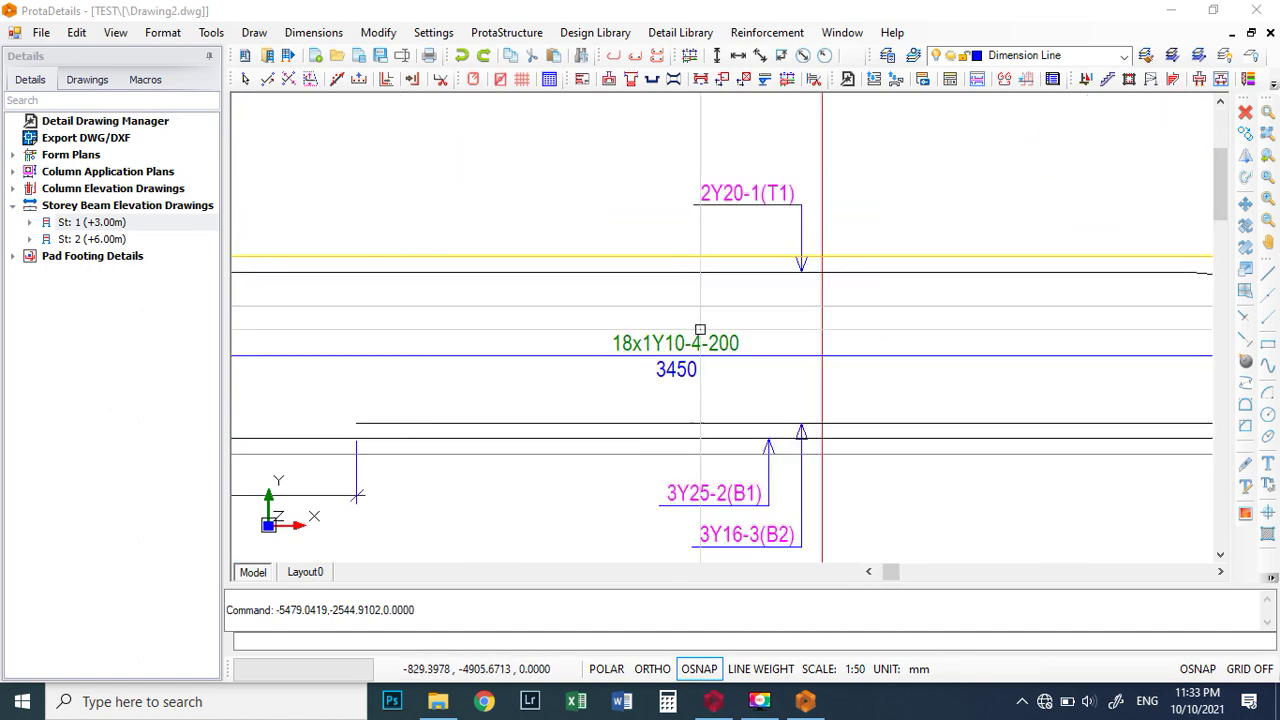
{"action": "scroll", "coordinate": [630, 340], "scroll_direction": "up", "scroll_amount": 1}
{"action": "scroll", "coordinate": [640, 306], "scroll_direction": "down", "scroll_amount": 1}
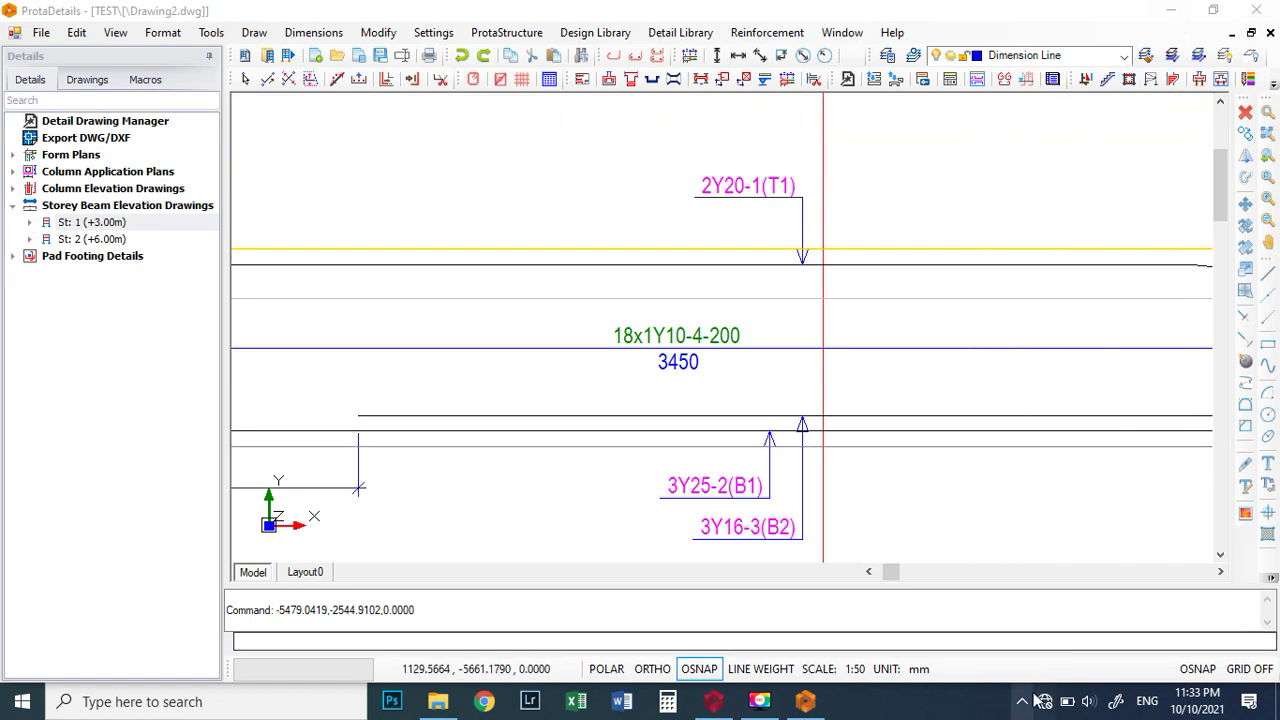
Switch to ProtaStructure and open the steel bar and link detailing settings for storey beams.
{"action": "left_click", "coordinate": [722, 703]}
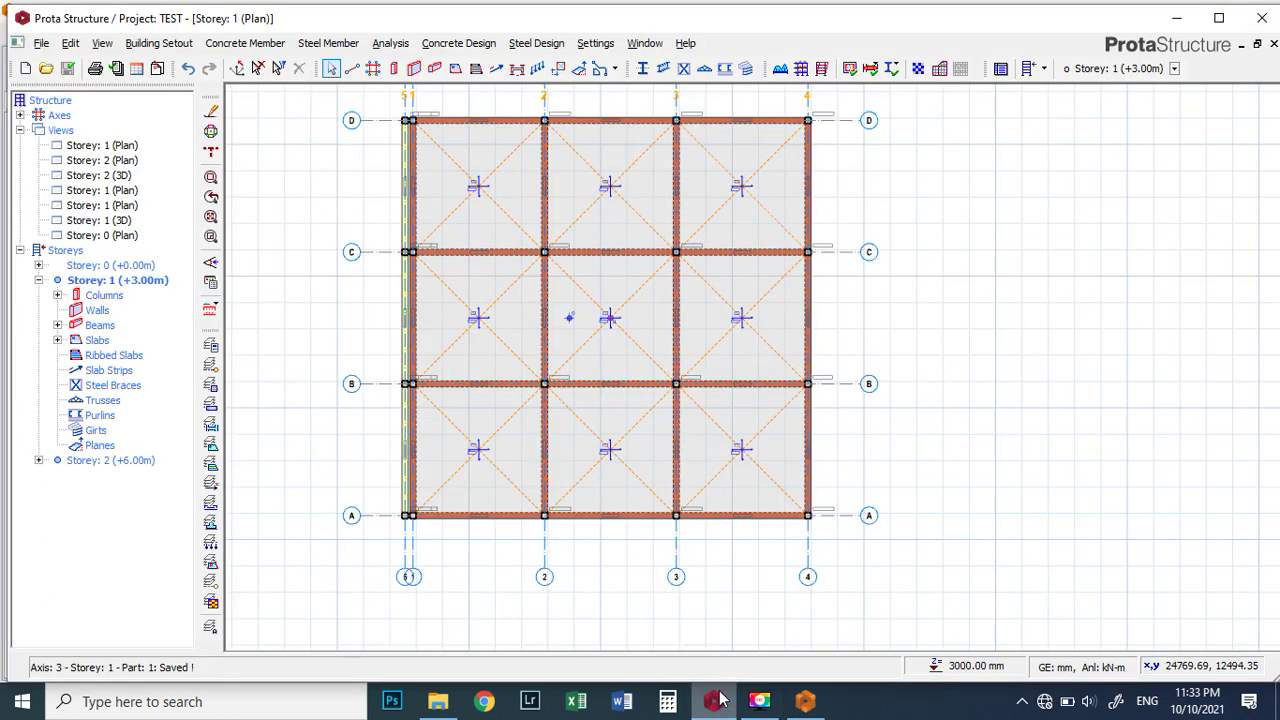
{"action": "left_click", "coordinate": [805, 701]}
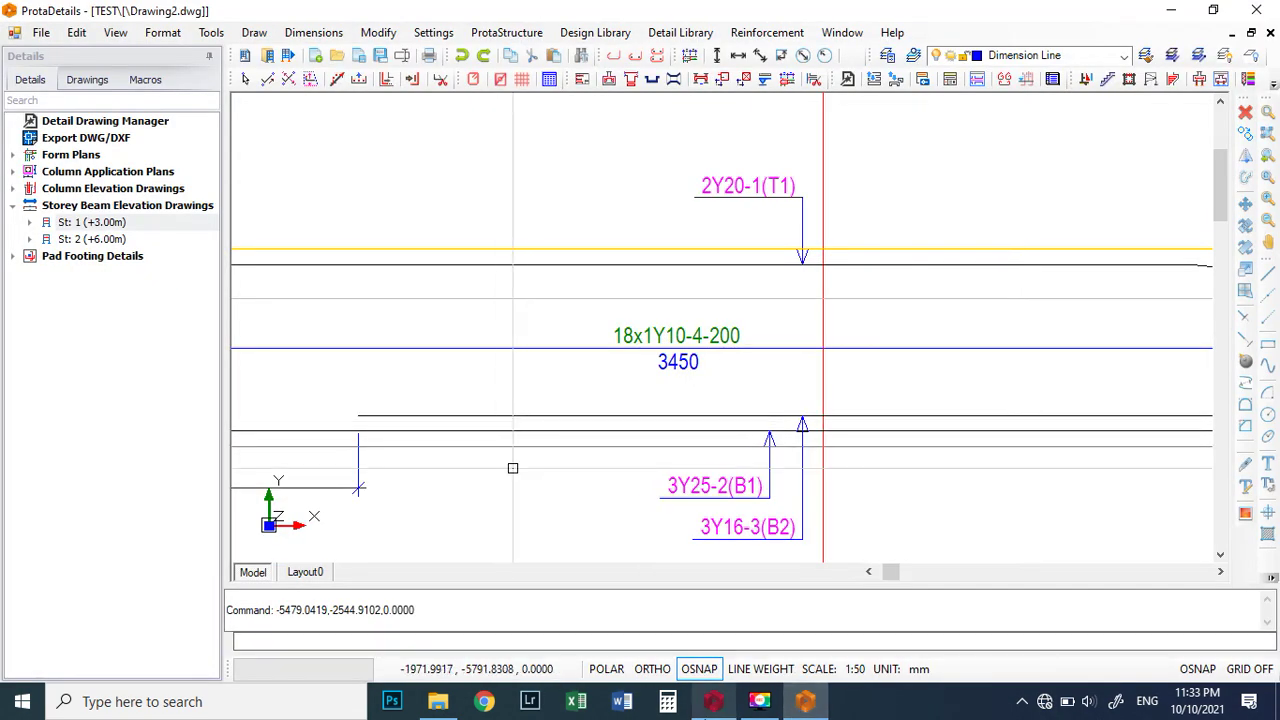
{"action": "key", "text": "alt+Tab"}
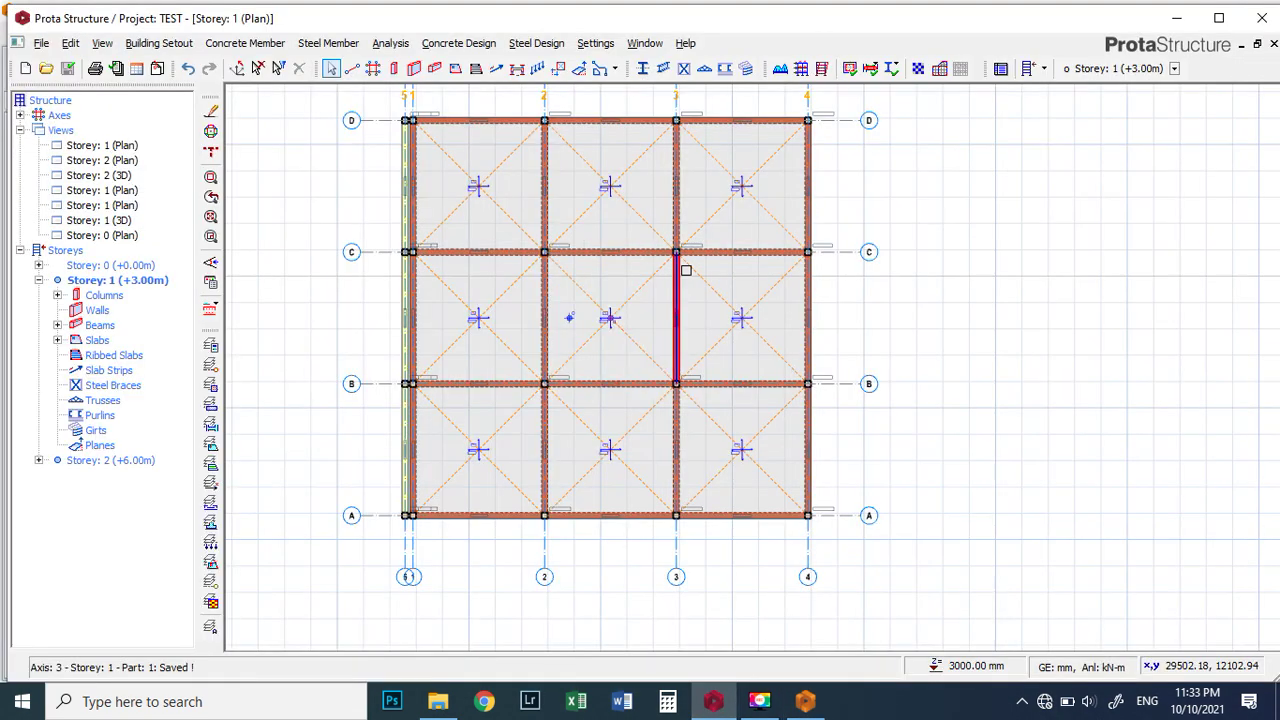
{"action": "left_click", "coordinate": [596, 43]}
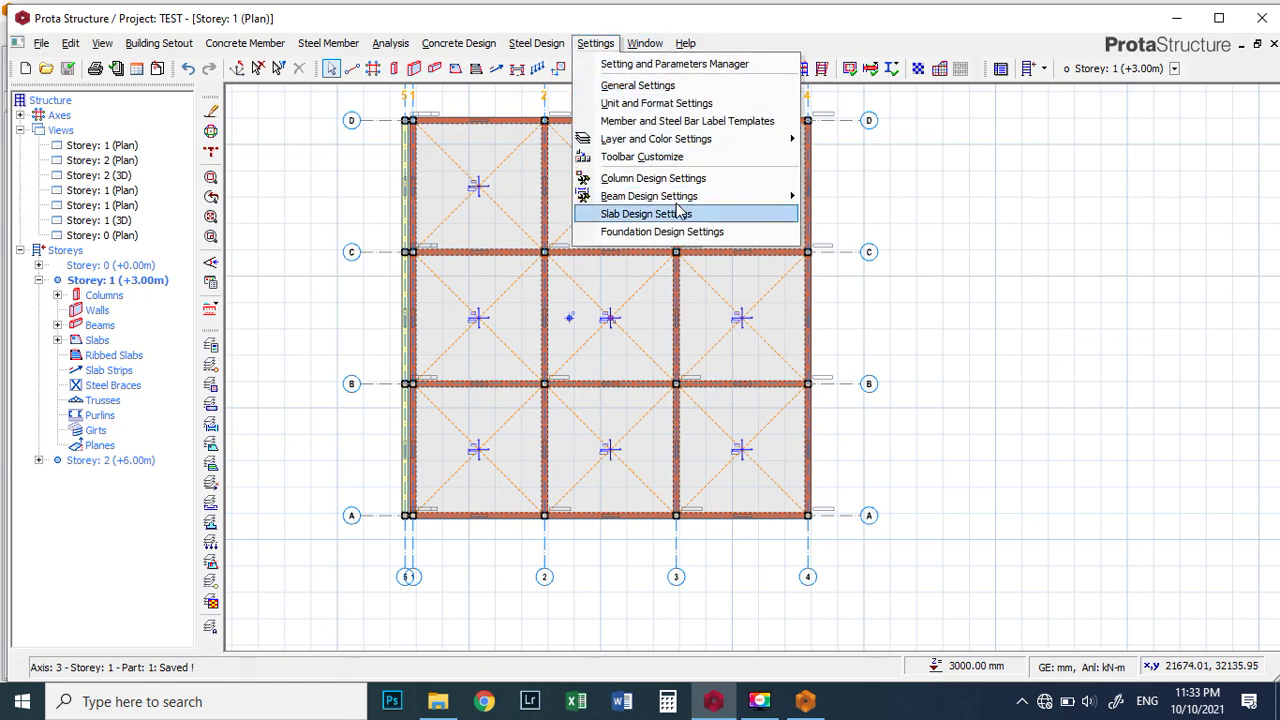
{"action": "mouse_move", "coordinate": [712, 198]}
{"action": "left_click", "coordinate": [863, 198]}
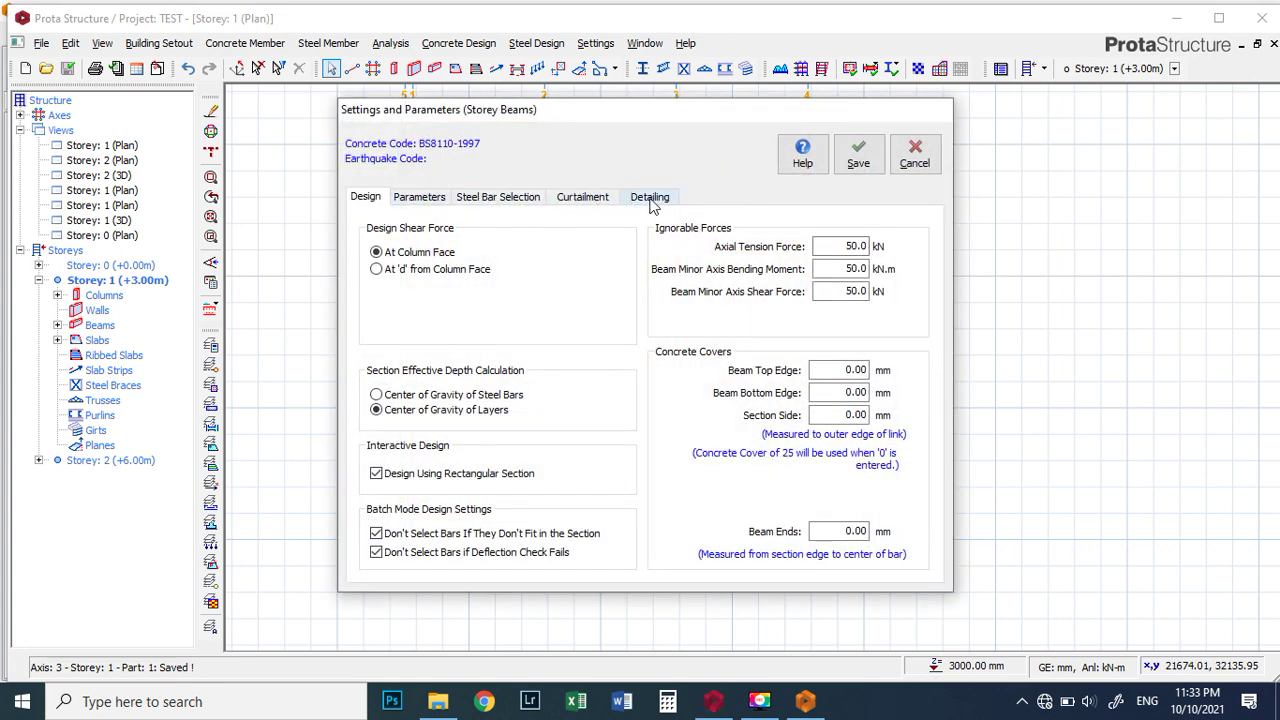
{"action": "left_click", "coordinate": [651, 199]}
{"action": "left_click", "coordinate": [530, 232]}
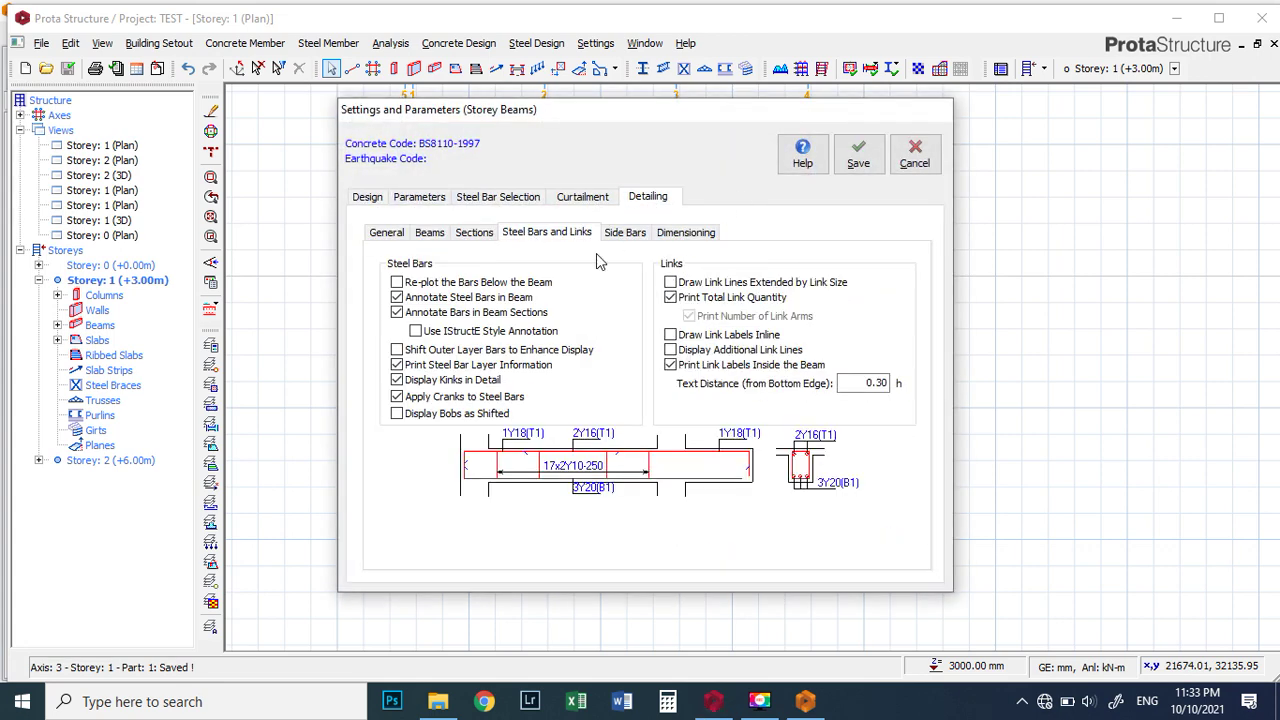
Toggle Print Total Link Quantity and Print Number of Link Arms to compare the previewed link labels, ending with both options enabled.
{"action": "left_click", "coordinate": [670, 297]}
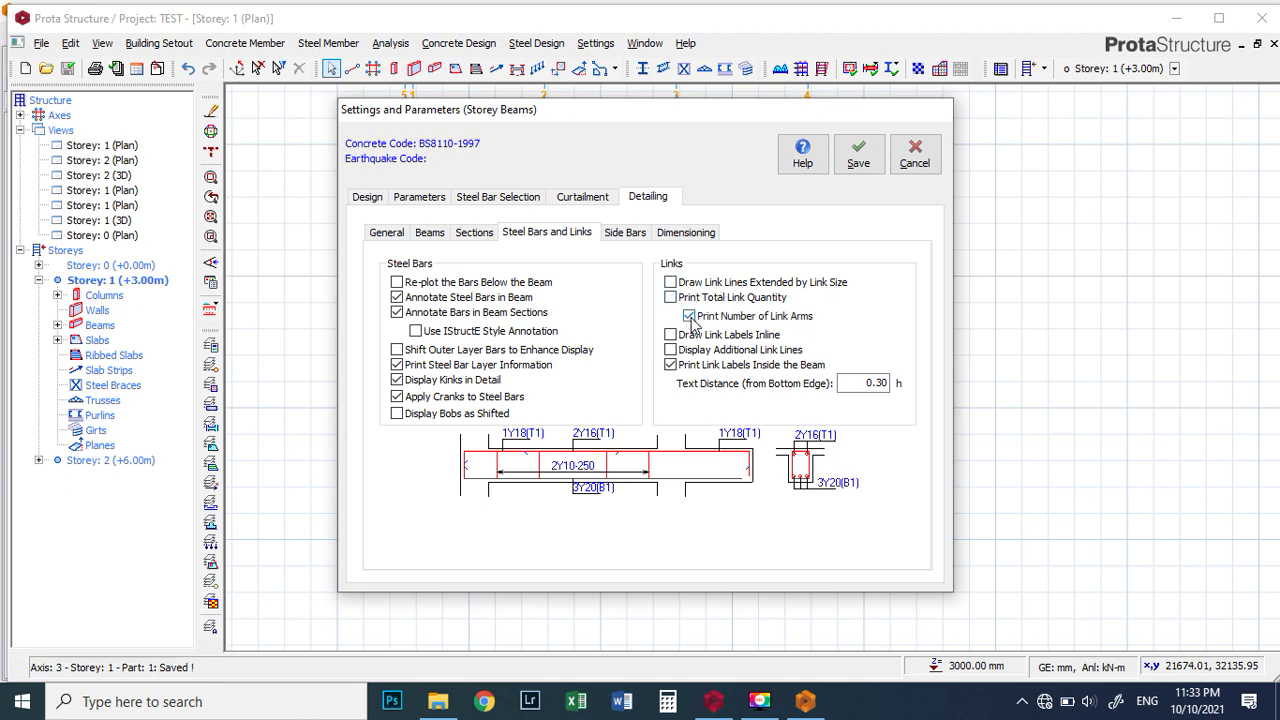
{"action": "left_click", "coordinate": [689, 316]}
{"action": "left_click", "coordinate": [670, 298]}
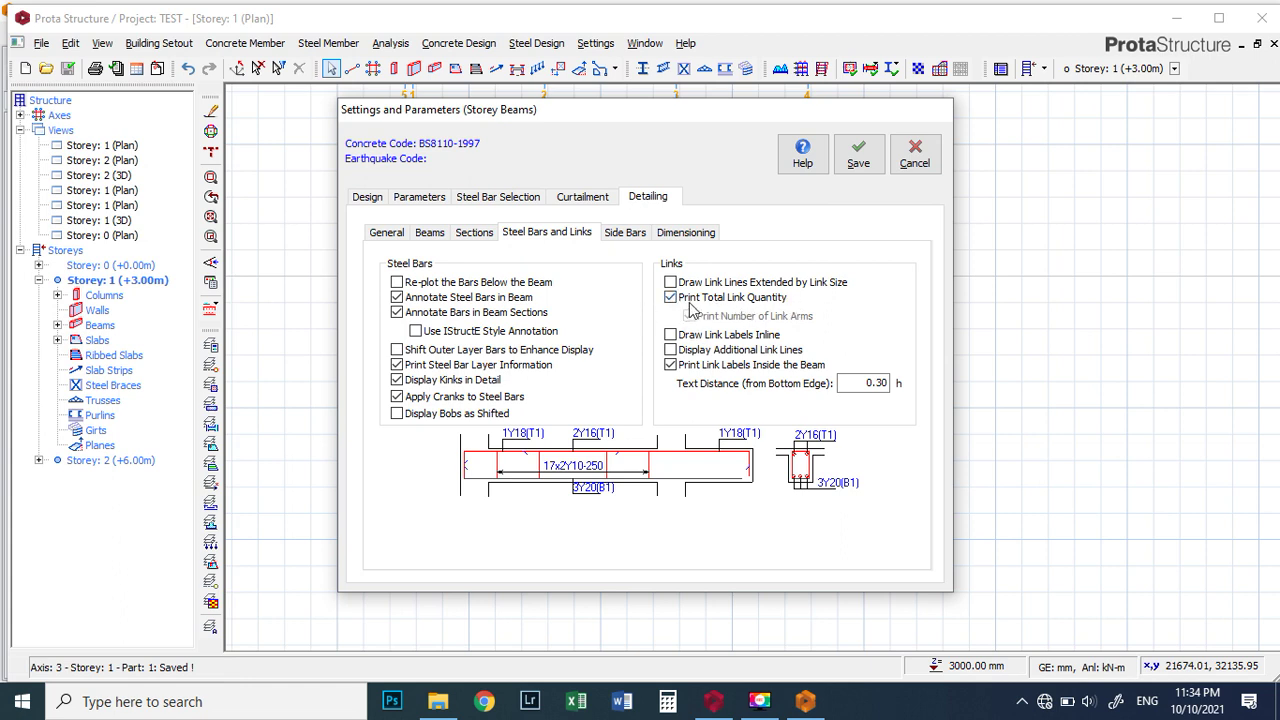
{"action": "left_click", "coordinate": [670, 297]}
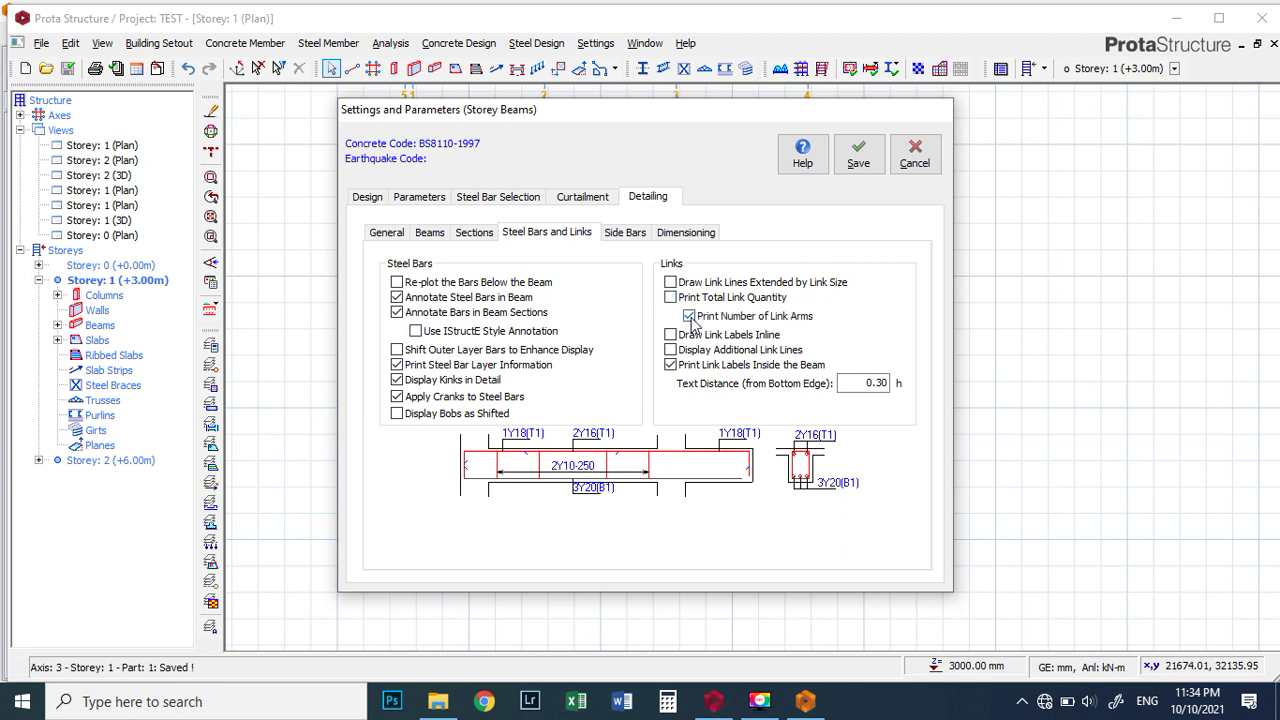
{"action": "left_click", "coordinate": [689, 316]}
{"action": "left_click", "coordinate": [689, 316]}
{"action": "left_click", "coordinate": [669, 298]}
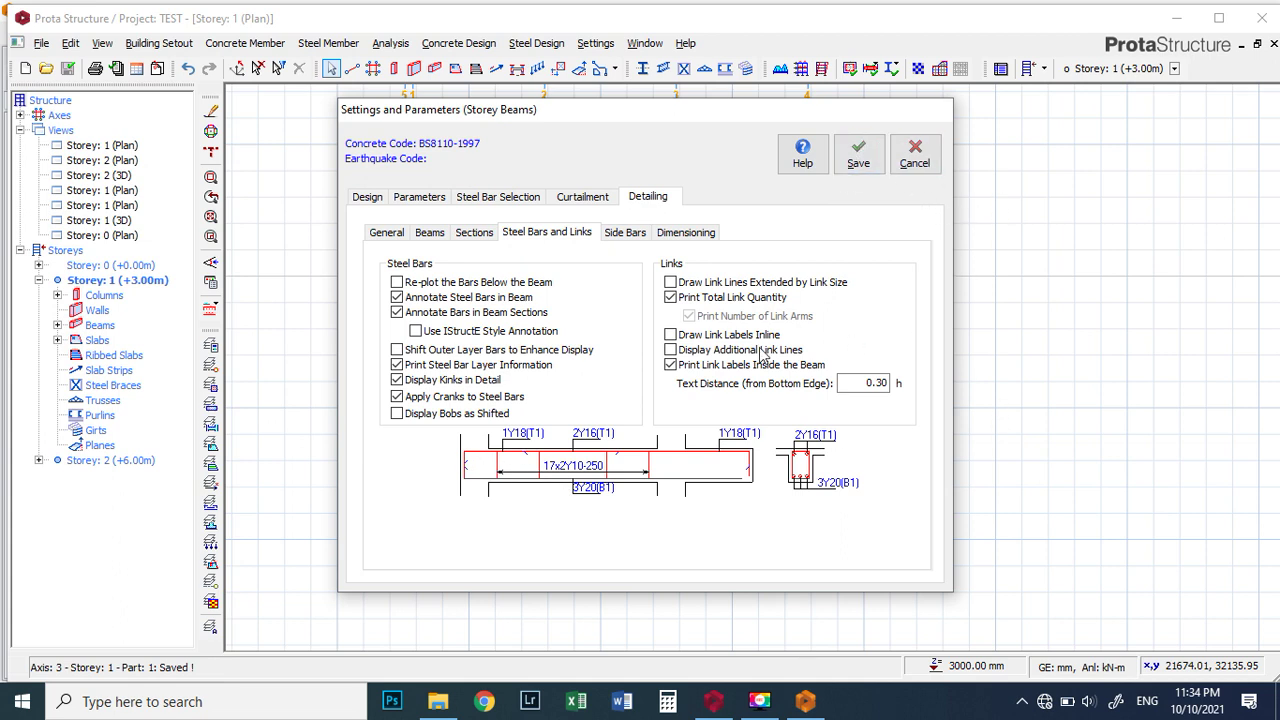
{"action": "left_click", "coordinate": [669, 298]}
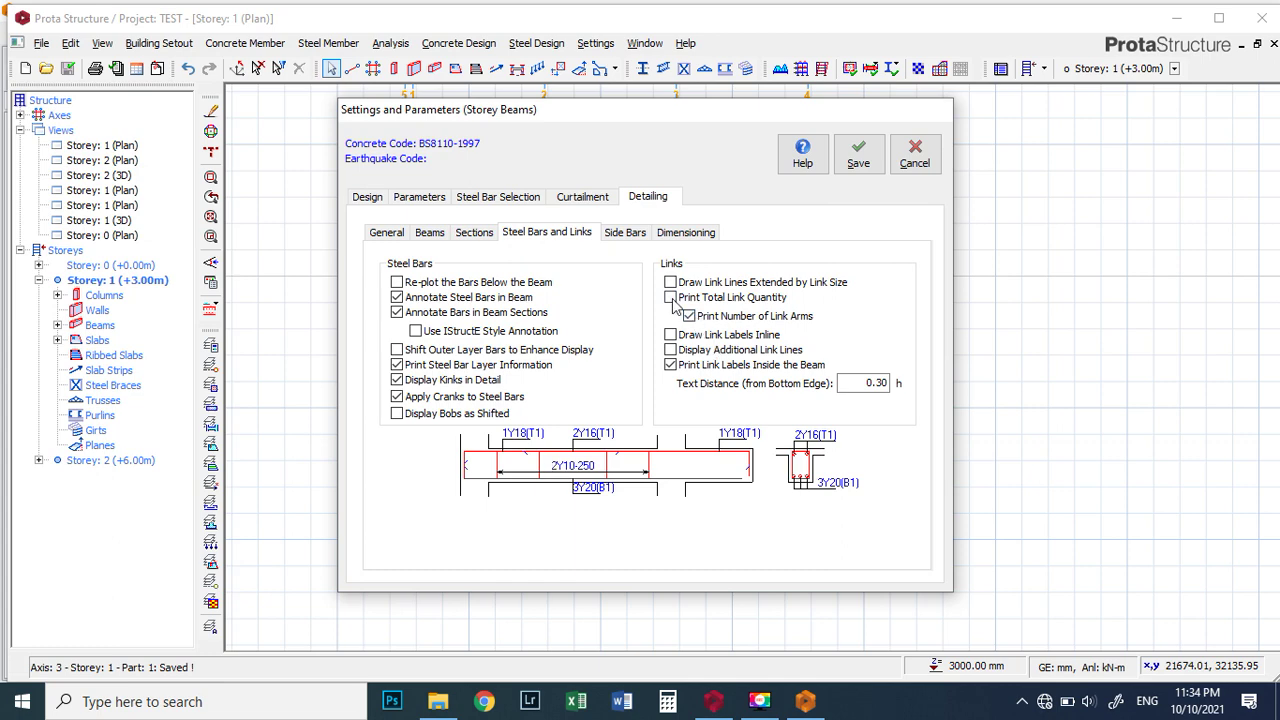
{"action": "left_click", "coordinate": [670, 298]}
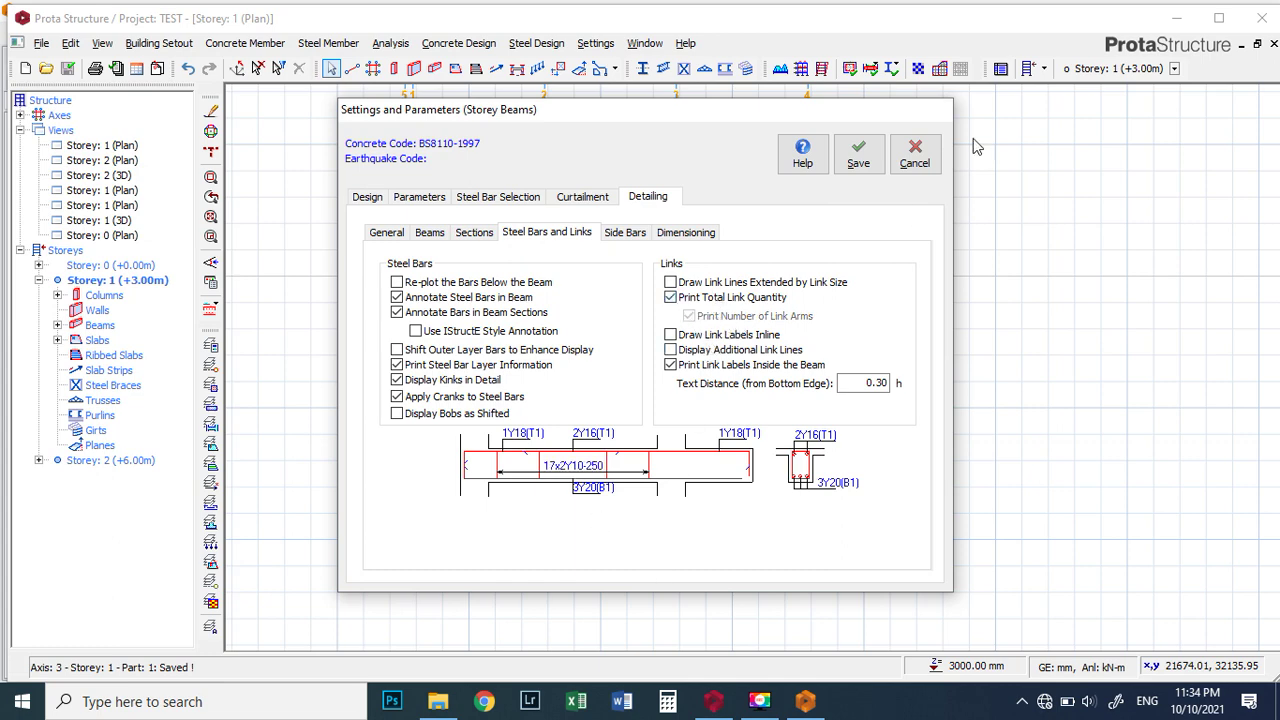
Save the storey beam settings and return to the beam 1B6 elevation in ProtaDetails.
{"action": "left_click", "coordinate": [857, 156]}
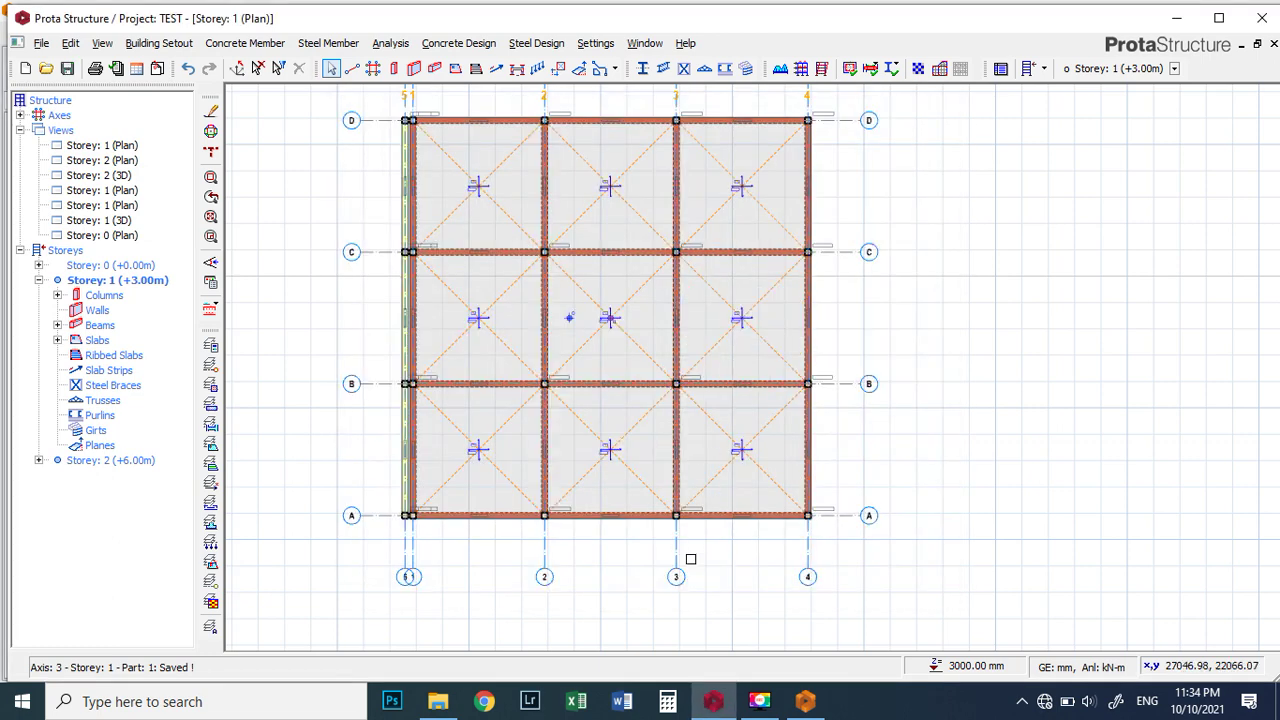
{"action": "left_click", "coordinate": [806, 701]}
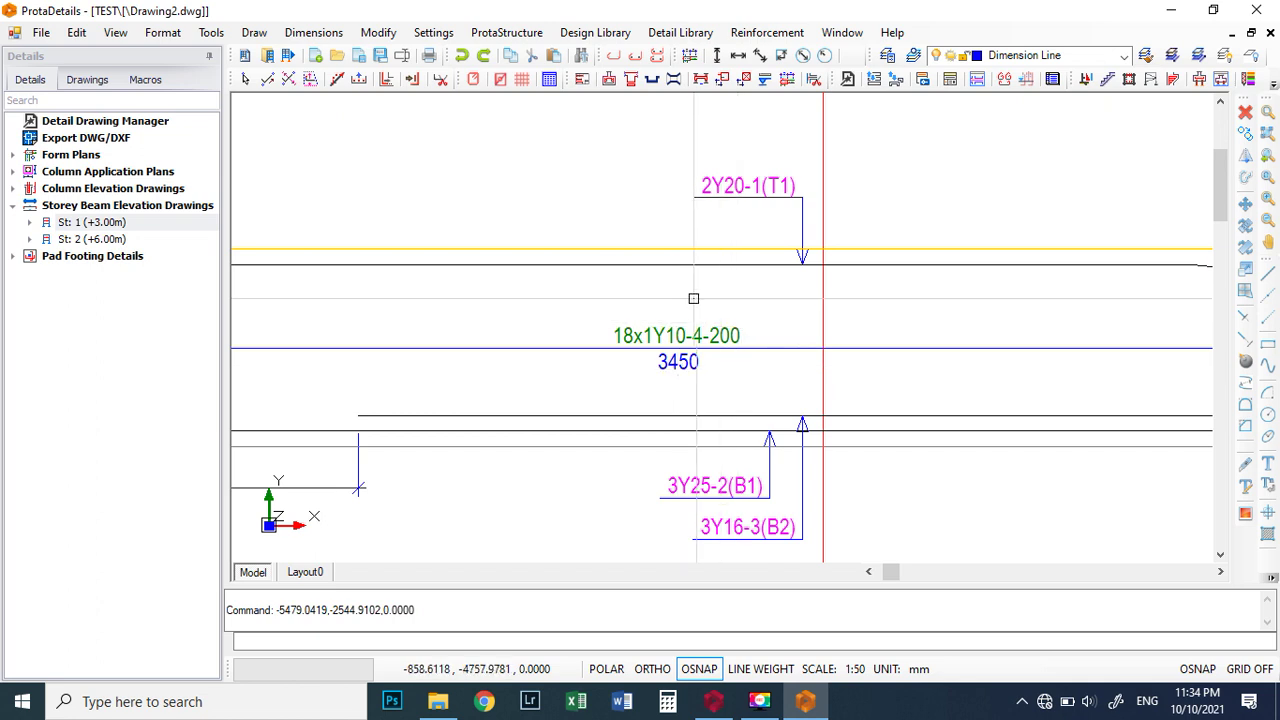
{"action": "scroll", "coordinate": [686, 321], "scroll_direction": "down", "scroll_amount": 2}
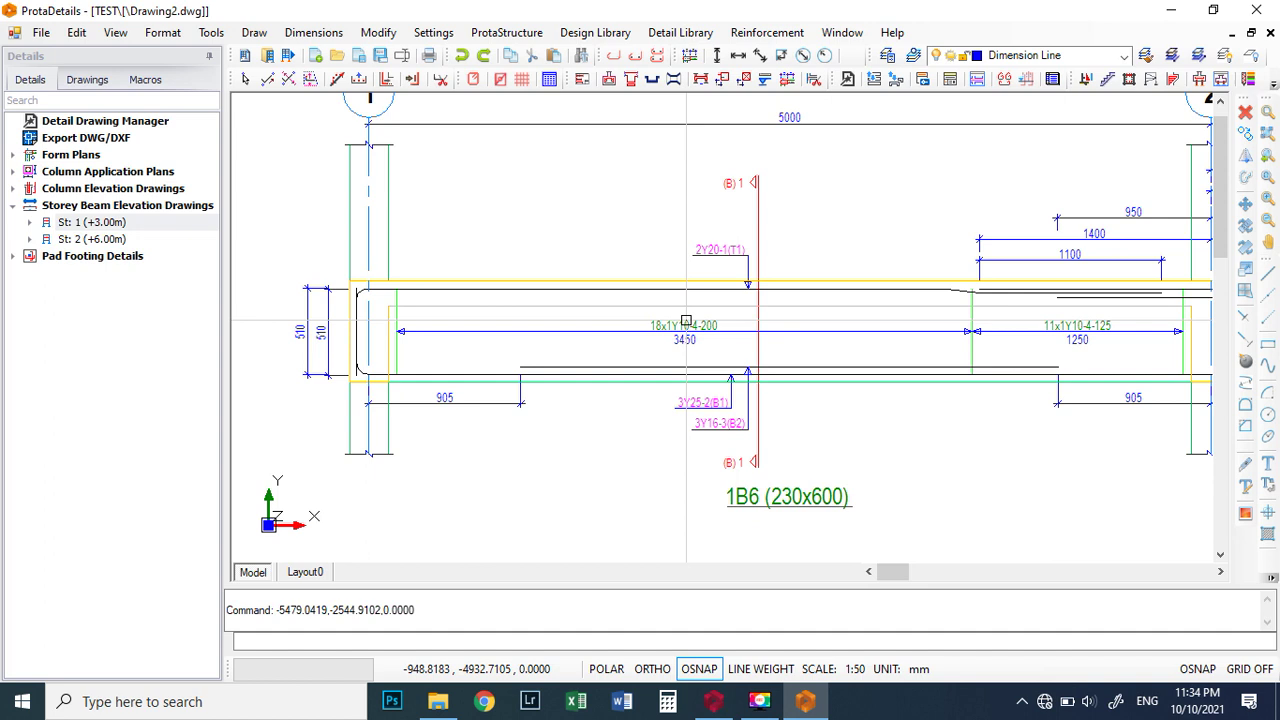